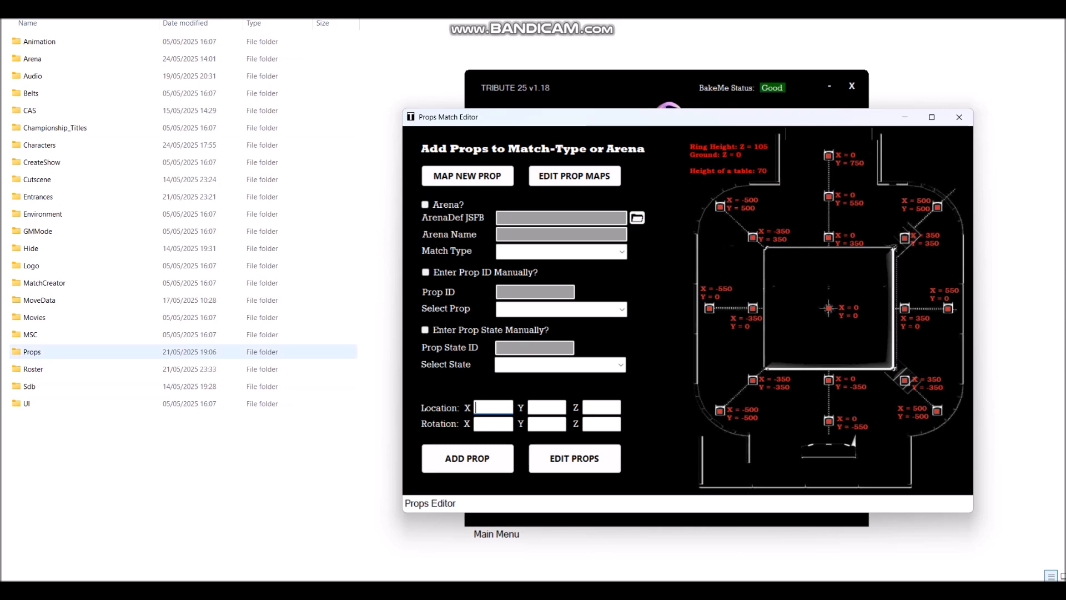
- Examine the model, material, config, textures and havok items in the 9415_Tazer folder inside Props
{"action": "double_click", "coordinate": [33, 351]}
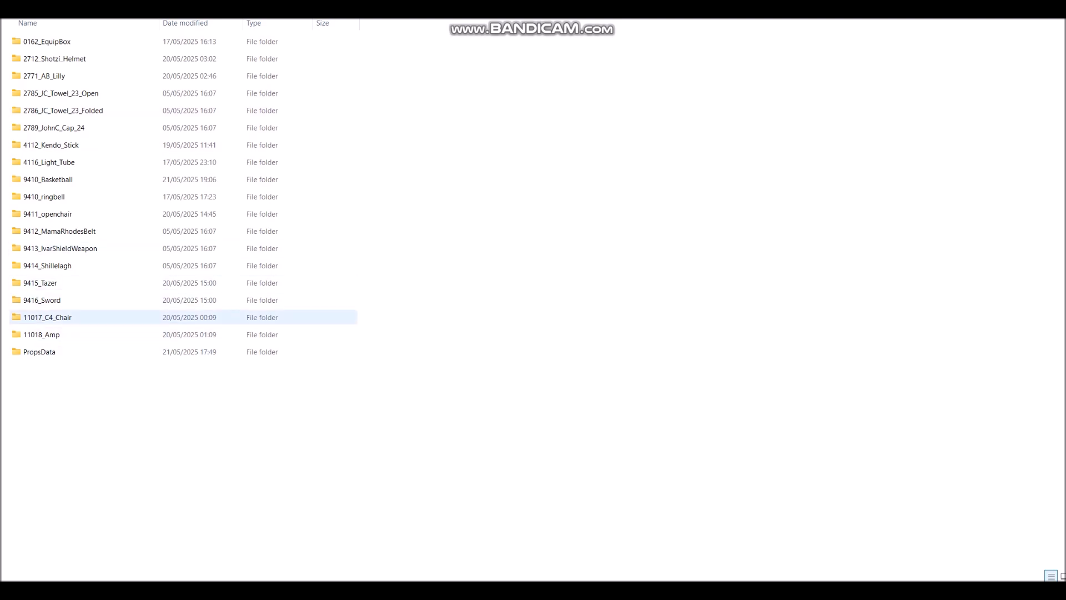
{"action": "left_click", "coordinate": [40, 283]}
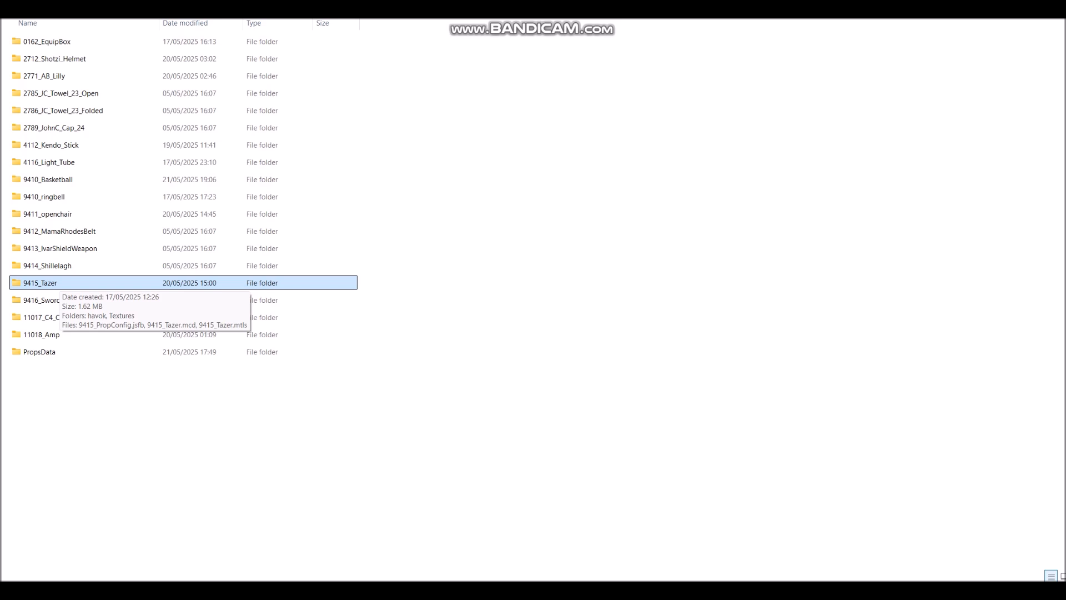
{"action": "double_click", "coordinate": [59, 283]}
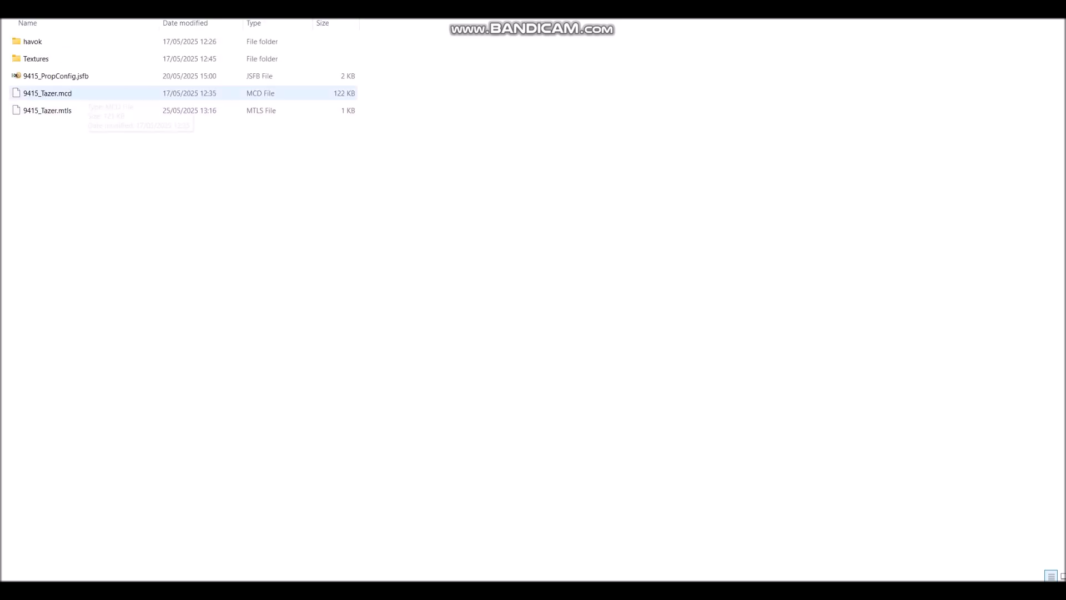
{"action": "left_click", "coordinate": [48, 93]}
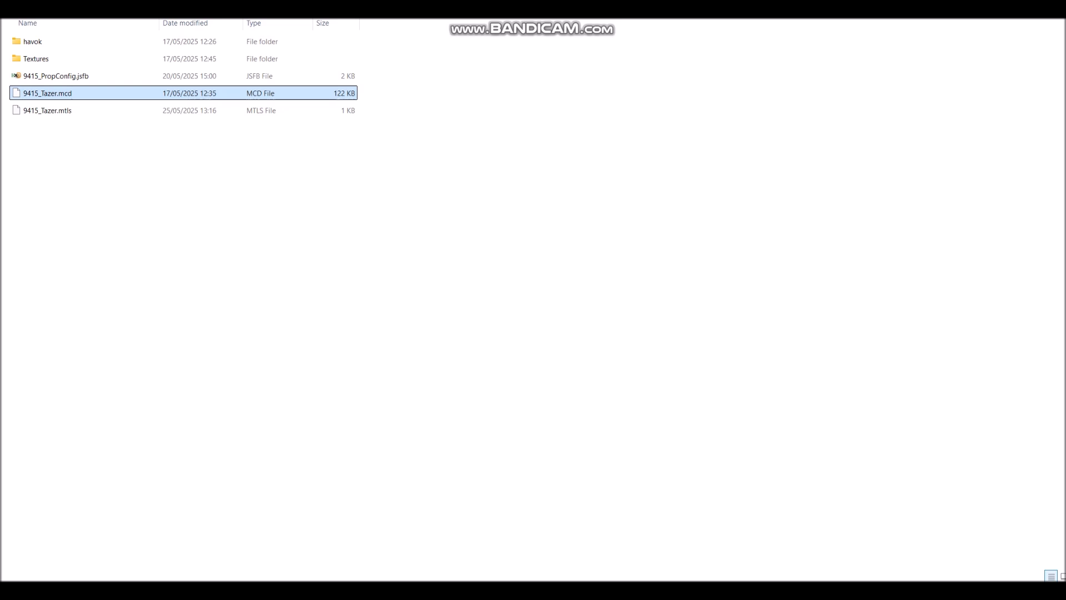
{"action": "left_click", "coordinate": [48, 110]}
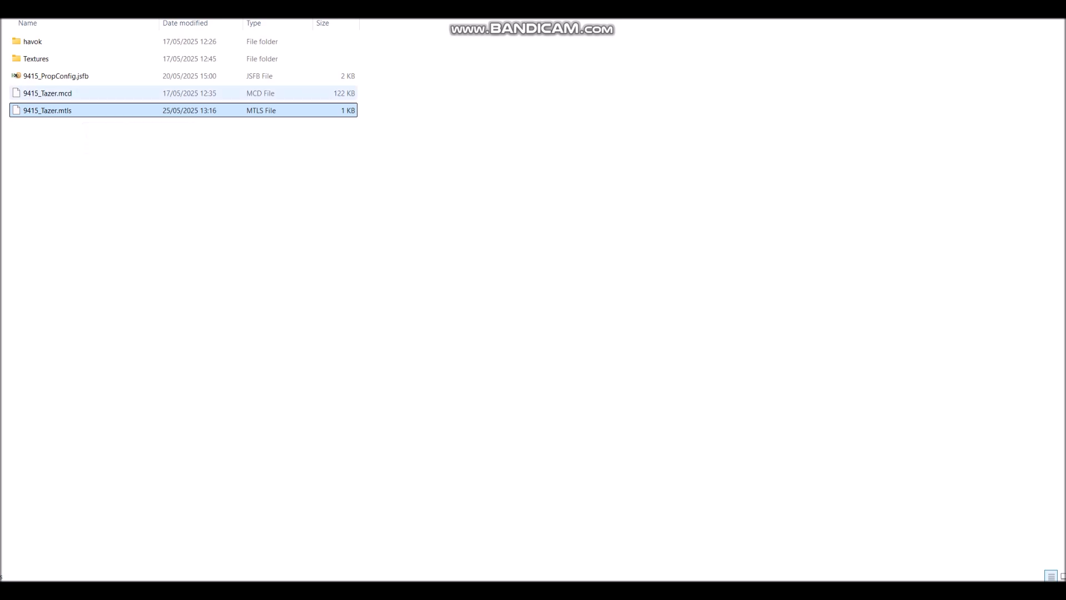
{"action": "left_click", "coordinate": [56, 76]}
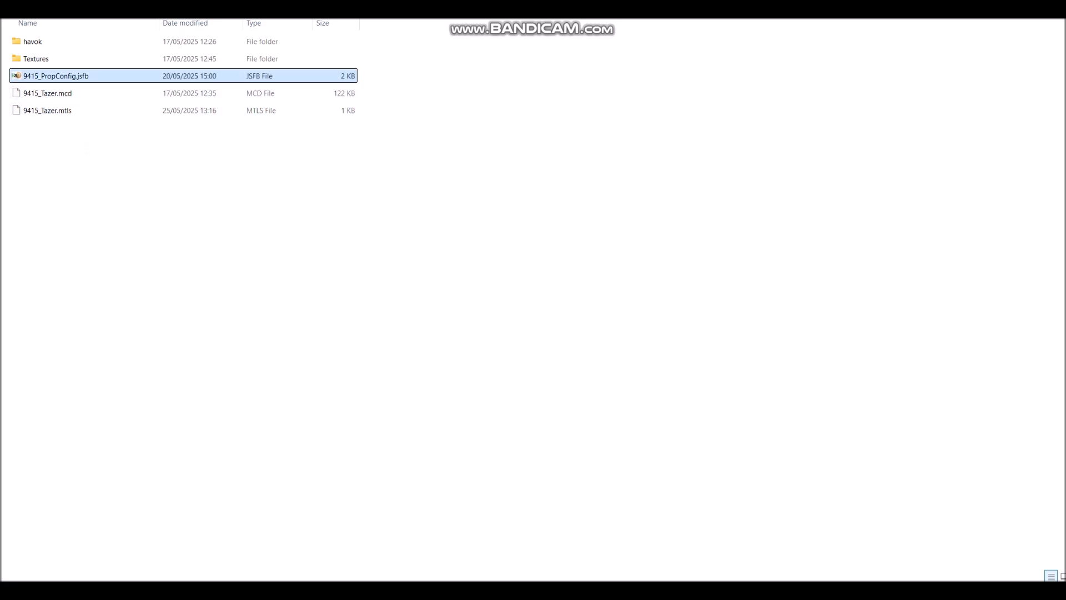
{"action": "left_click", "coordinate": [55, 59]}
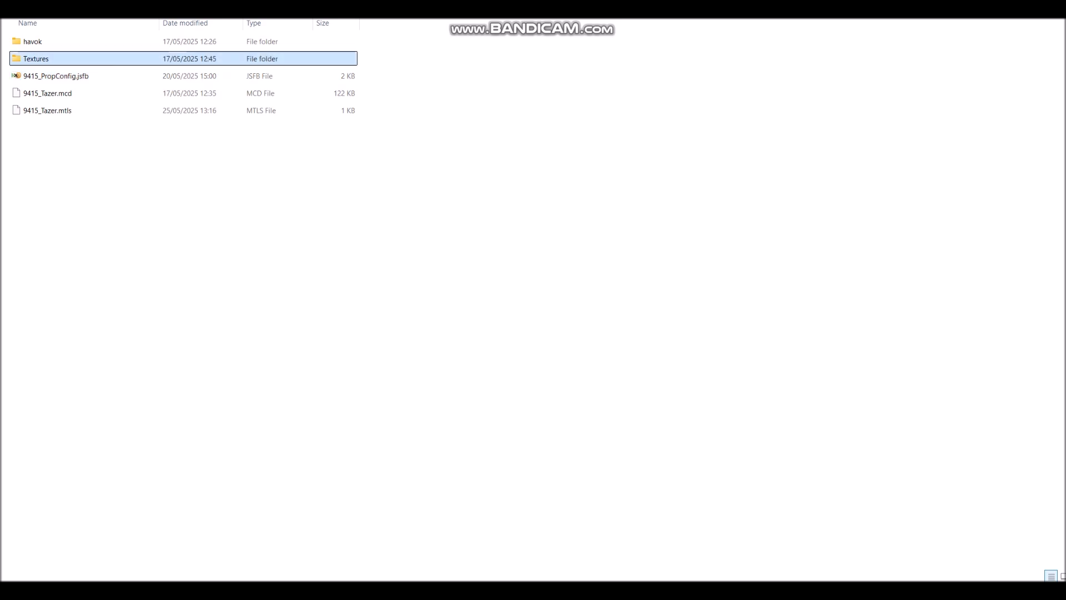
{"action": "left_click", "coordinate": [56, 41]}
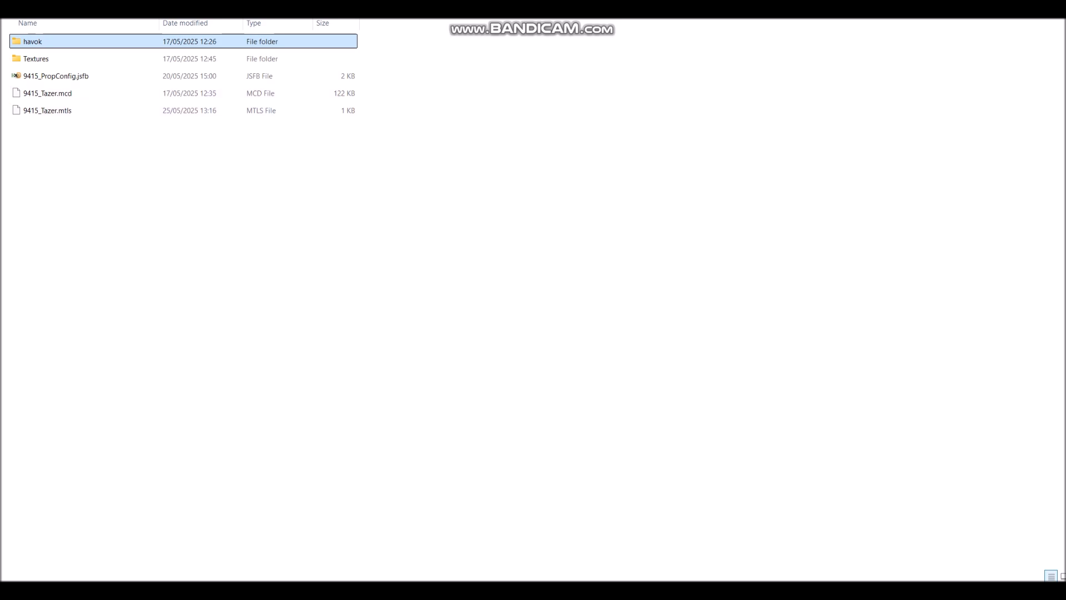
- Examine the tazer_render.dds and tazer_wheel.dds images in the TazerWeapon folder under the UI folder's PropMods
{"action": "key", "text": "BackSpace"}
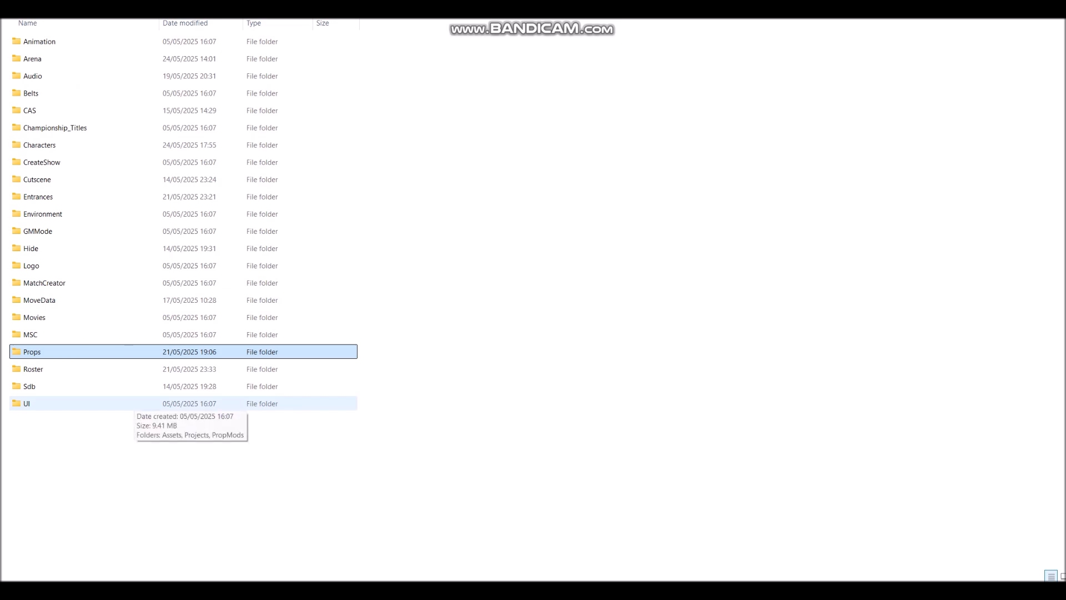
{"action": "key", "text": "Return"}
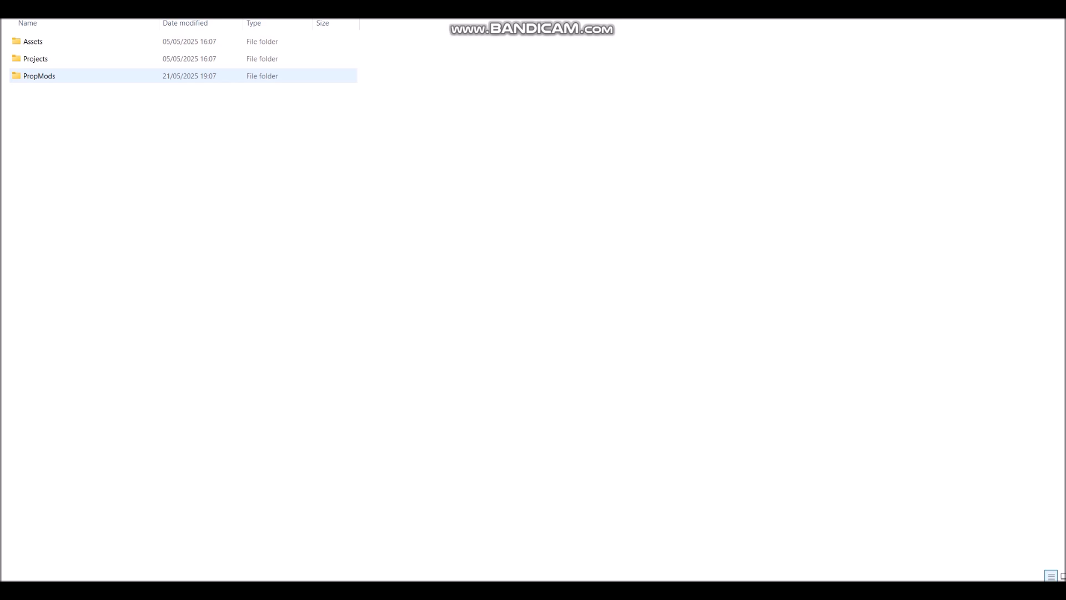
{"action": "left_click", "coordinate": [56, 76]}
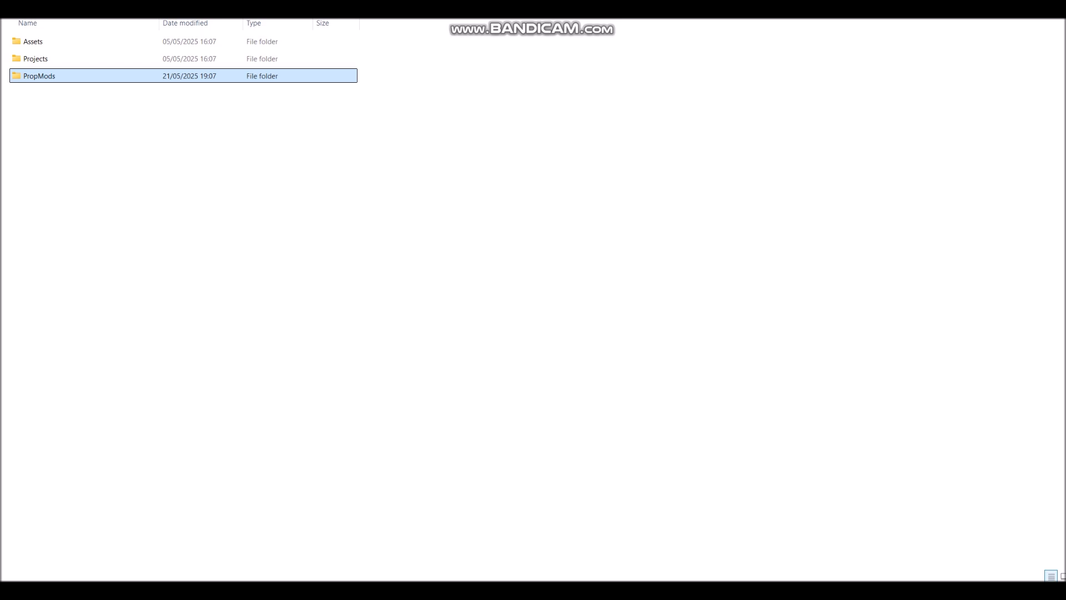
{"action": "double_click", "coordinate": [55, 76]}
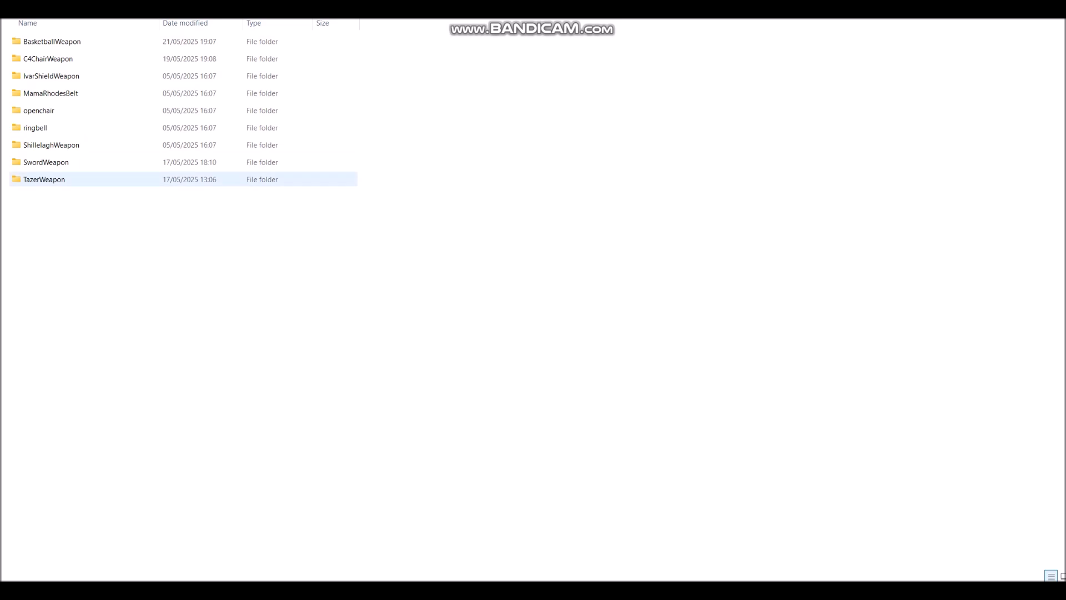
{"action": "left_click", "coordinate": [59, 180]}
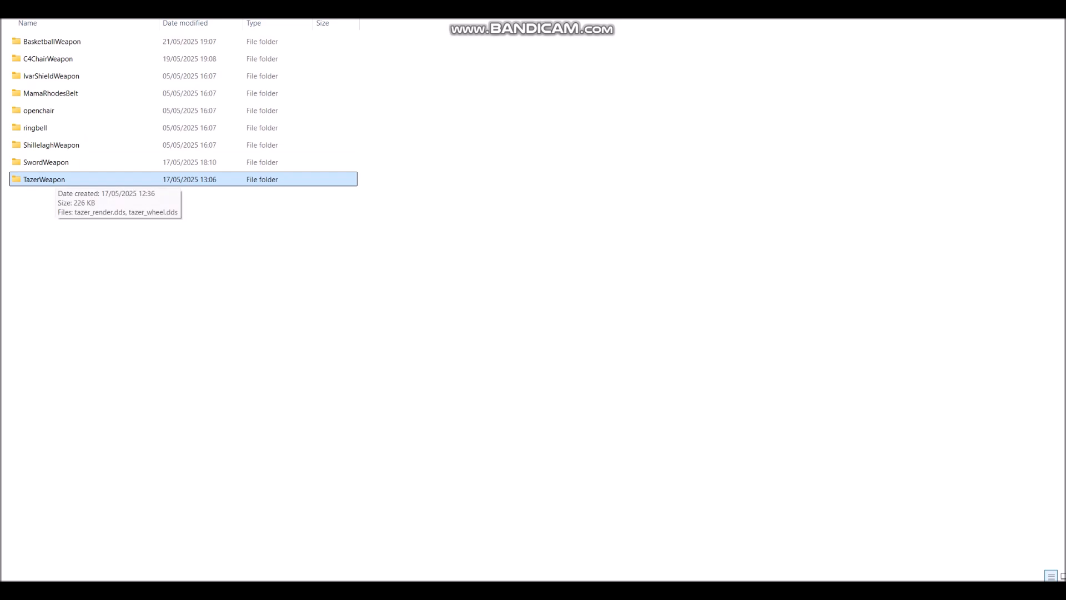
{"action": "double_click", "coordinate": [58, 179]}
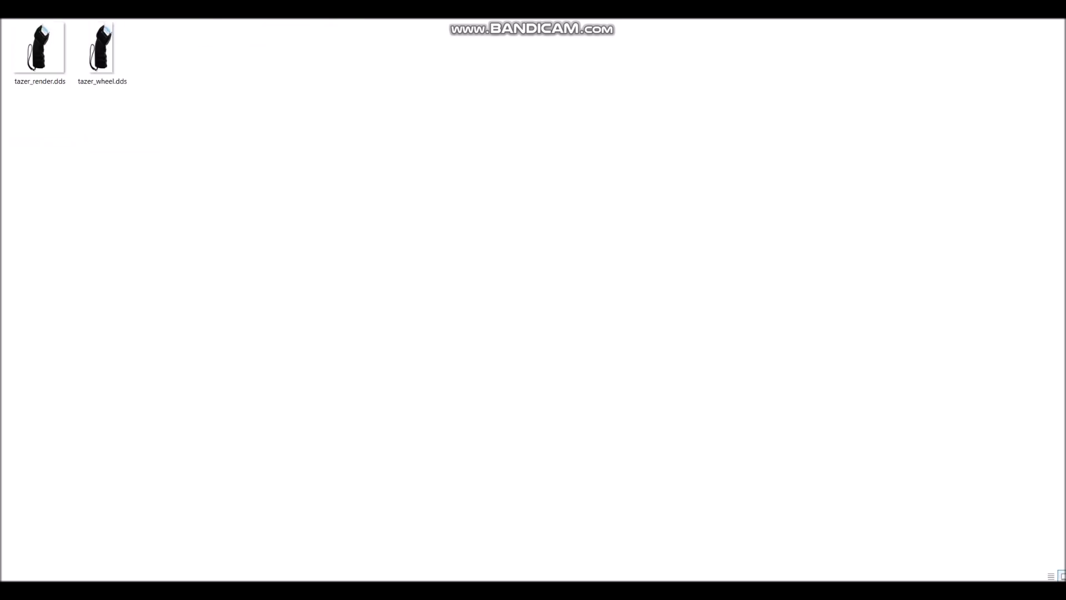
{"action": "left_click", "coordinate": [40, 53]}
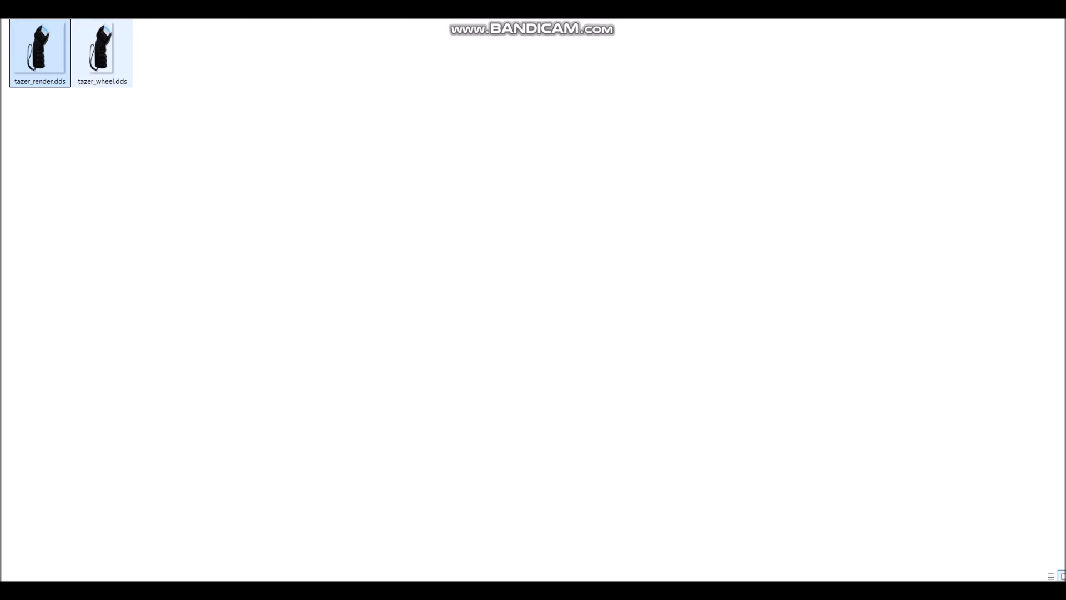
{"action": "left_click", "coordinate": [102, 53]}
{"action": "left_click", "coordinate": [40, 53]}
{"action": "left_click", "coordinate": [102, 53]}
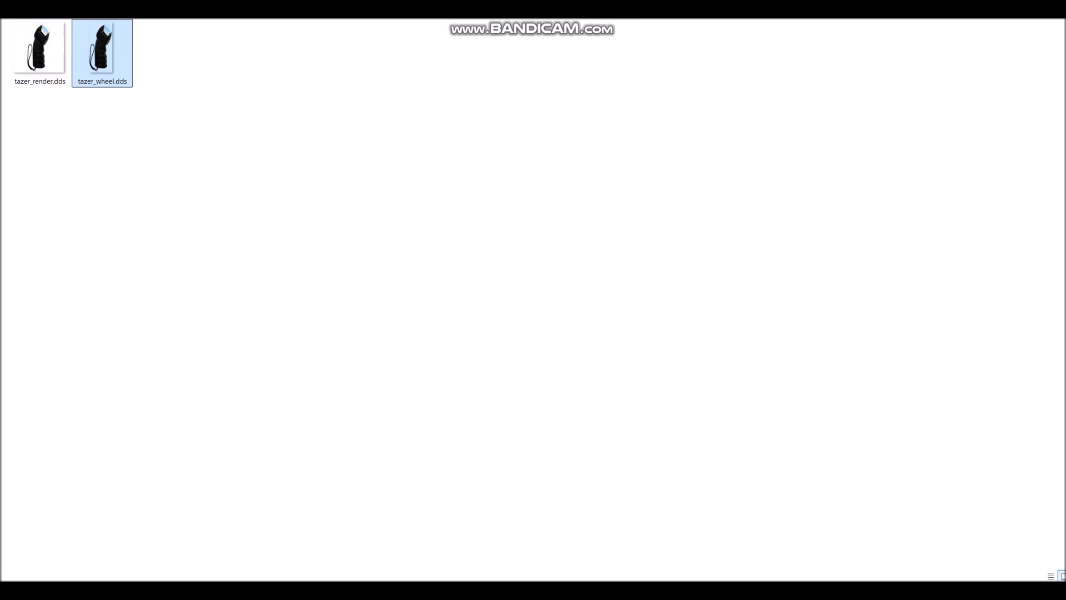
{"action": "left_click", "coordinate": [40, 54]}
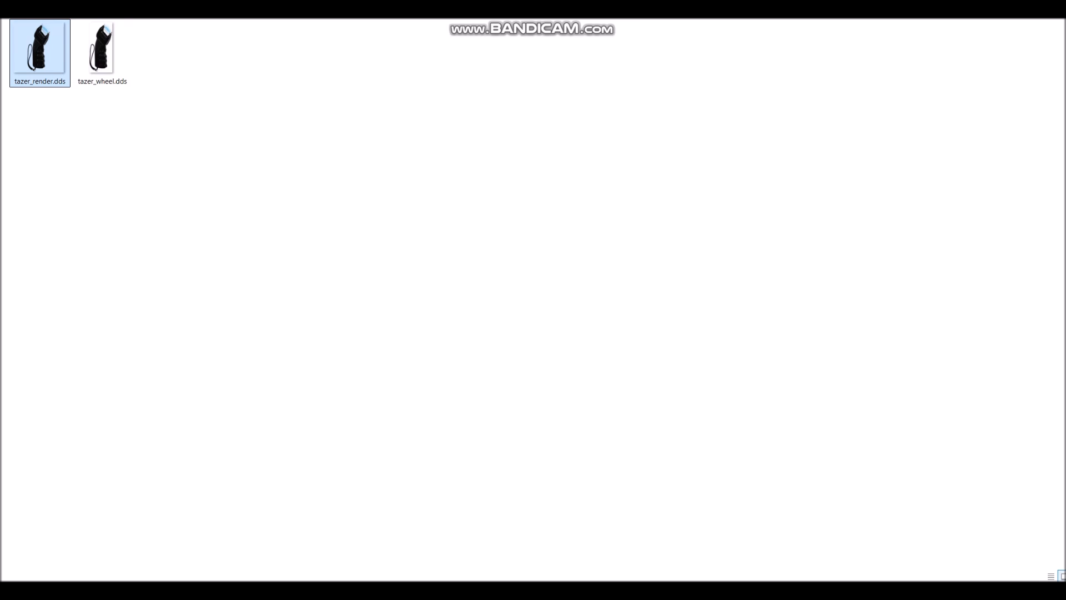
{"action": "key", "text": "BackSpace"}
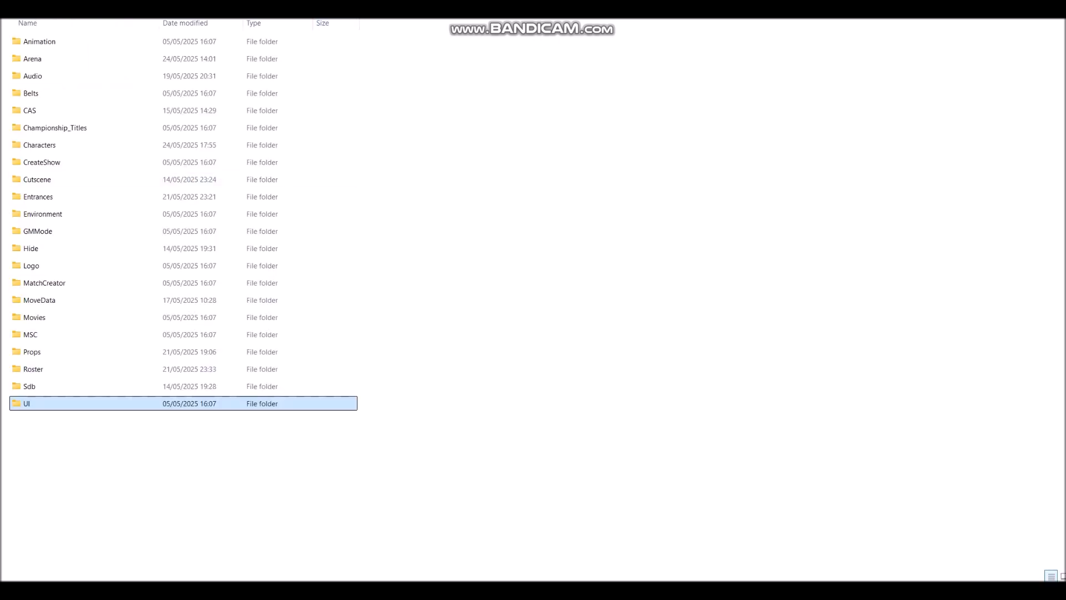
- Switch to the Props Match Editor and open the Map New Prop form
{"action": "mouse_move", "coordinate": [720, 591]}
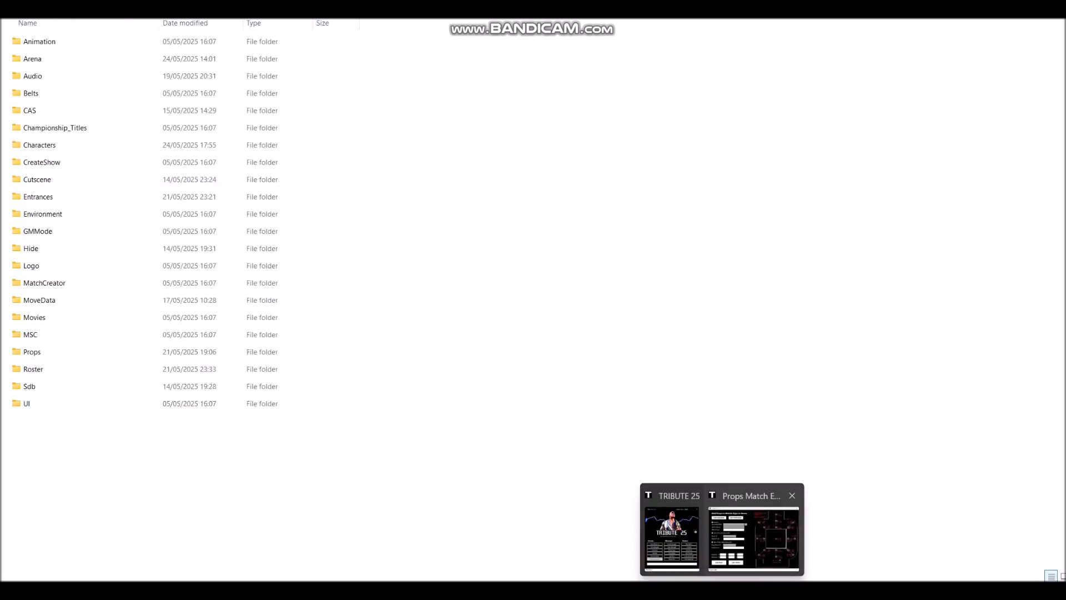
{"action": "left_click", "coordinate": [754, 536]}
{"action": "left_click_drag", "start_coordinate": [649, 123], "coordinate": [612, 122]}
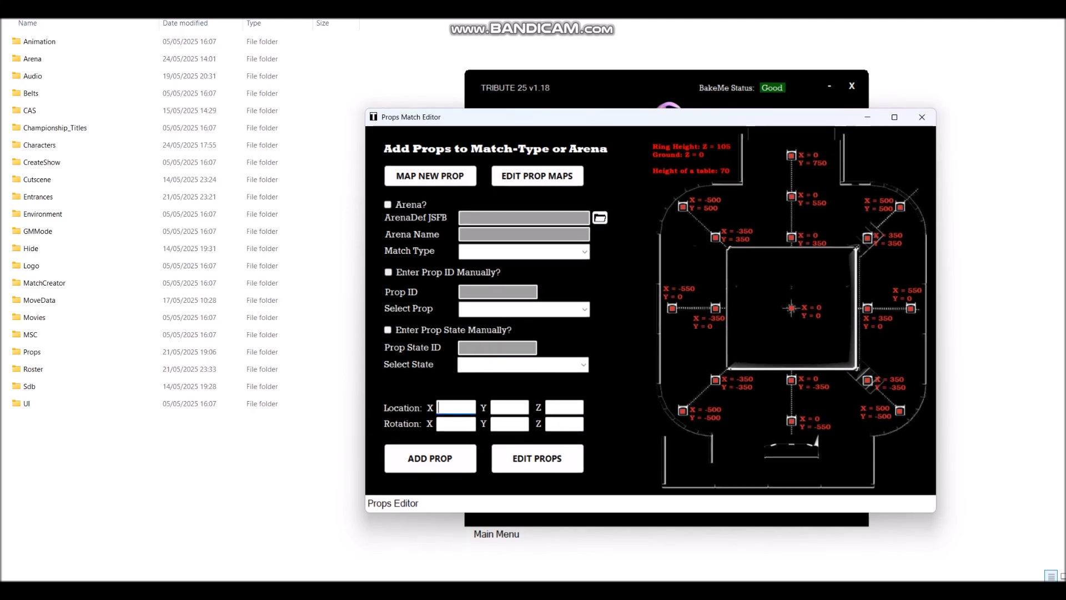
{"action": "left_click", "coordinate": [431, 175]}
{"action": "left_click_drag", "start_coordinate": [459, 73], "coordinate": [447, 152]}
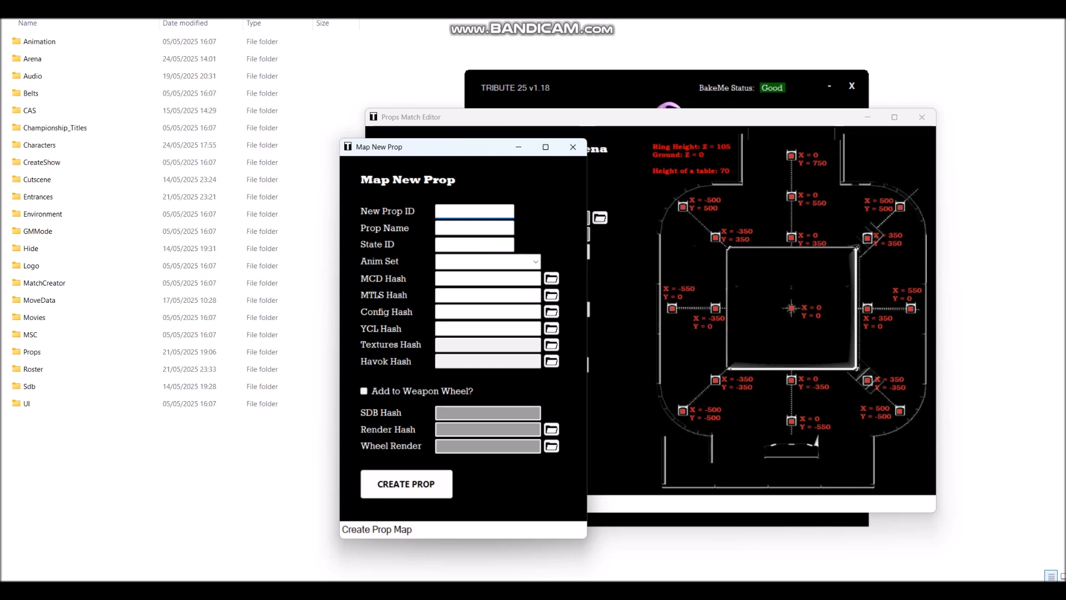
- Open the Props folder, select 9415_Tazer, and bring the Map New Prop form back beside the folder listing
{"action": "left_click", "coordinate": [32, 352]}
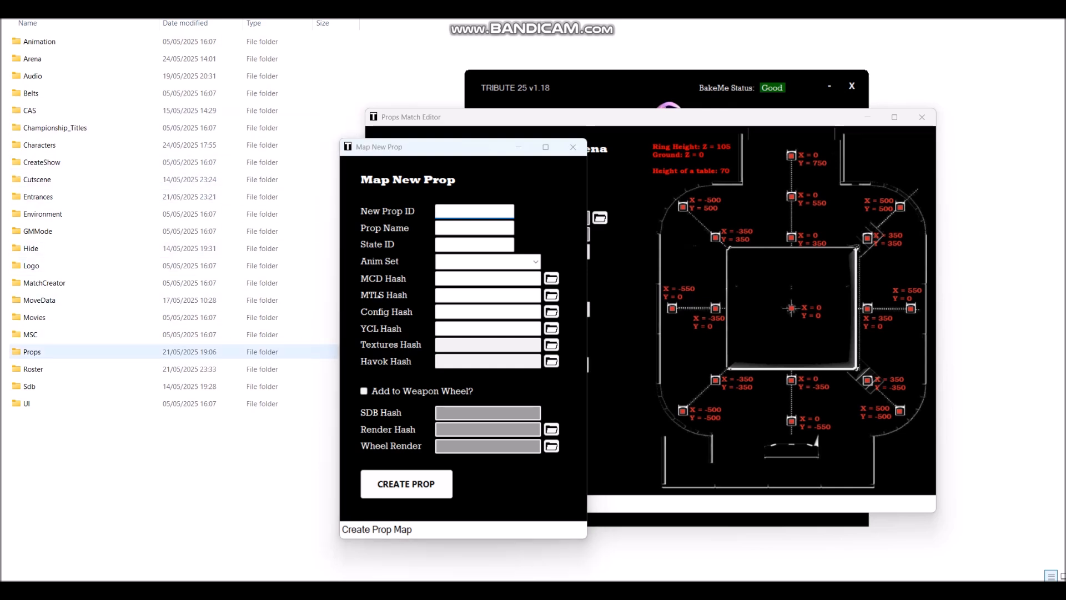
{"action": "double_click", "coordinate": [32, 352]}
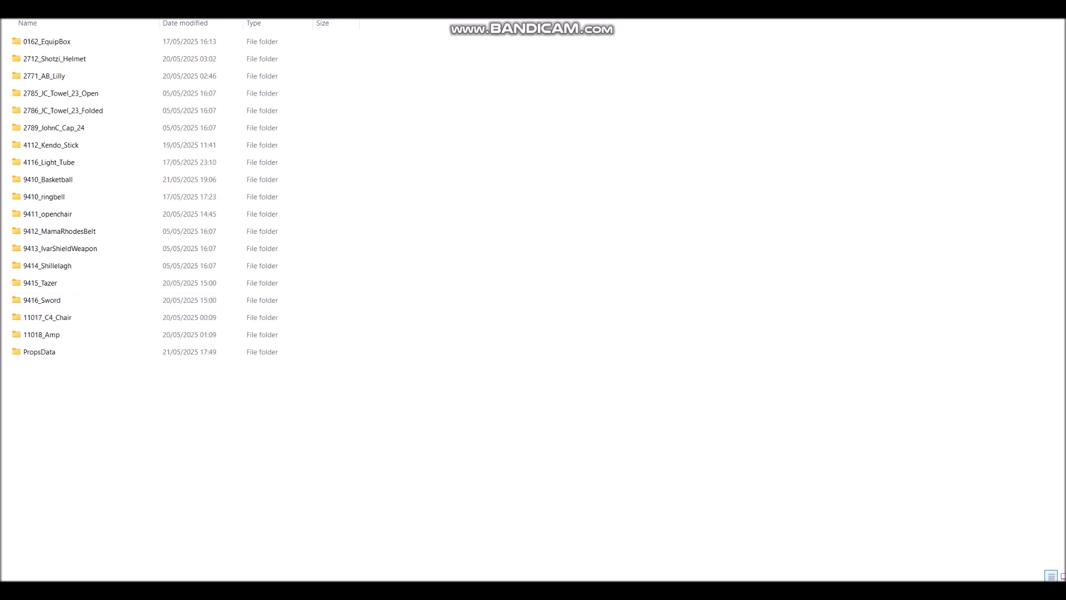
{"action": "left_click", "coordinate": [40, 282]}
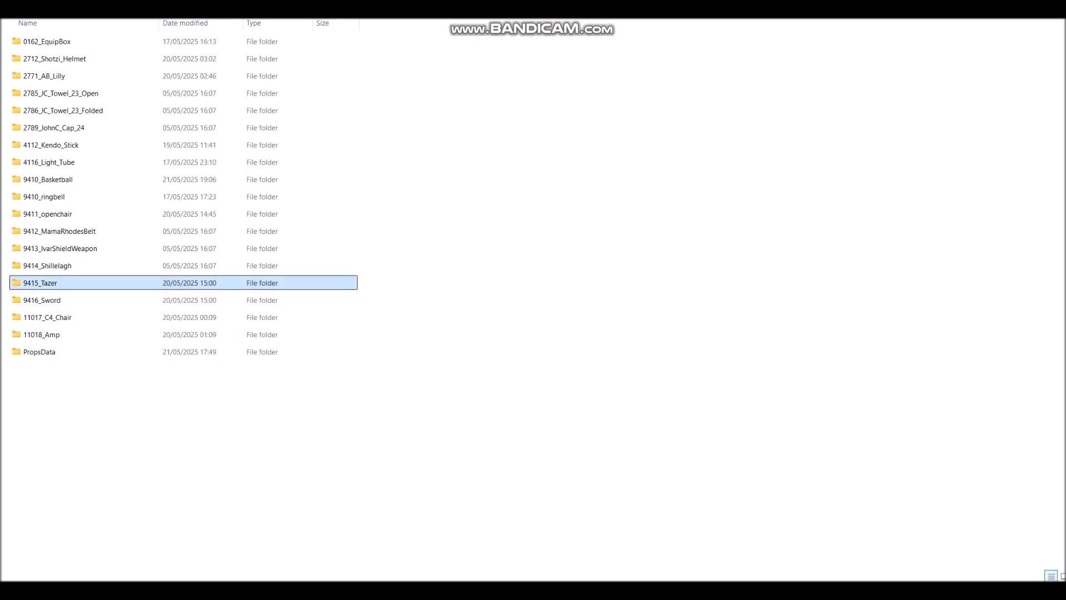
{"action": "mouse_move", "coordinate": [724, 589]}
{"action": "left_click", "coordinate": [806, 536]}
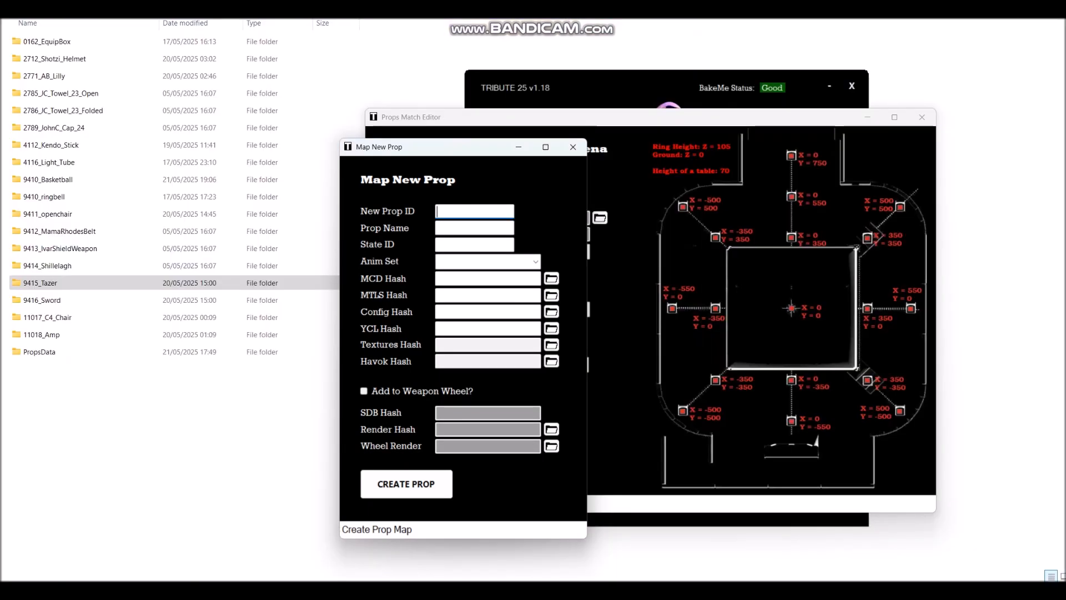
{"action": "mouse_move", "coordinate": [466, 154]}
{"action": "left_mouse_down"}
{"action": "mouse_move", "coordinate": [443, 162]}
{"action": "mouse_move", "coordinate": [454, 165]}
{"action": "left_mouse_up"}
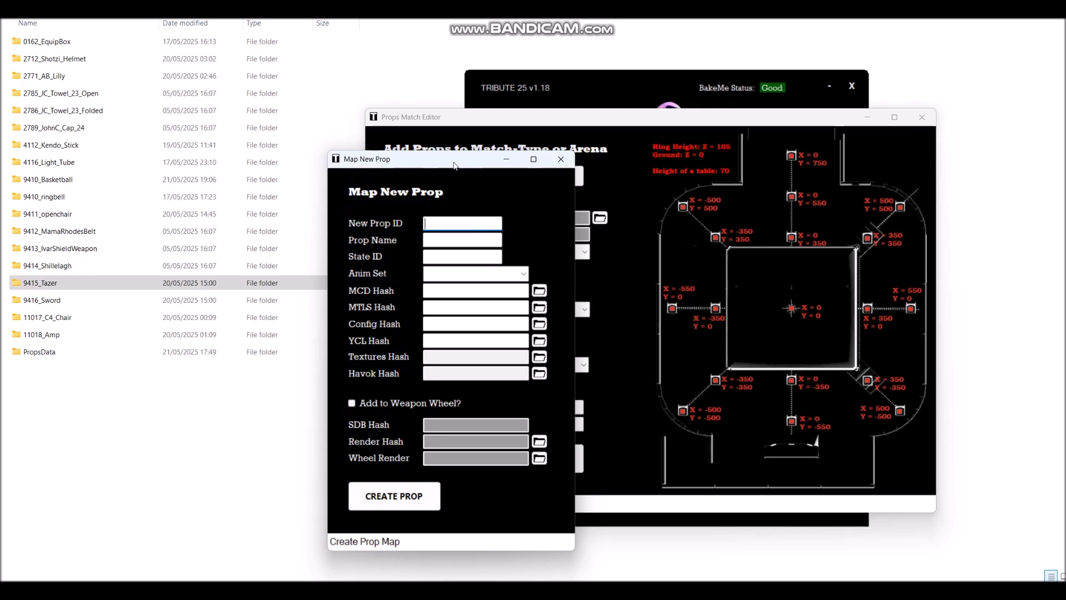
{"action": "mouse_move", "coordinate": [454, 166]}
{"action": "left_mouse_down"}
{"action": "mouse_move", "coordinate": [468, 172]}
{"action": "mouse_move", "coordinate": [459, 176]}
{"action": "left_mouse_up"}
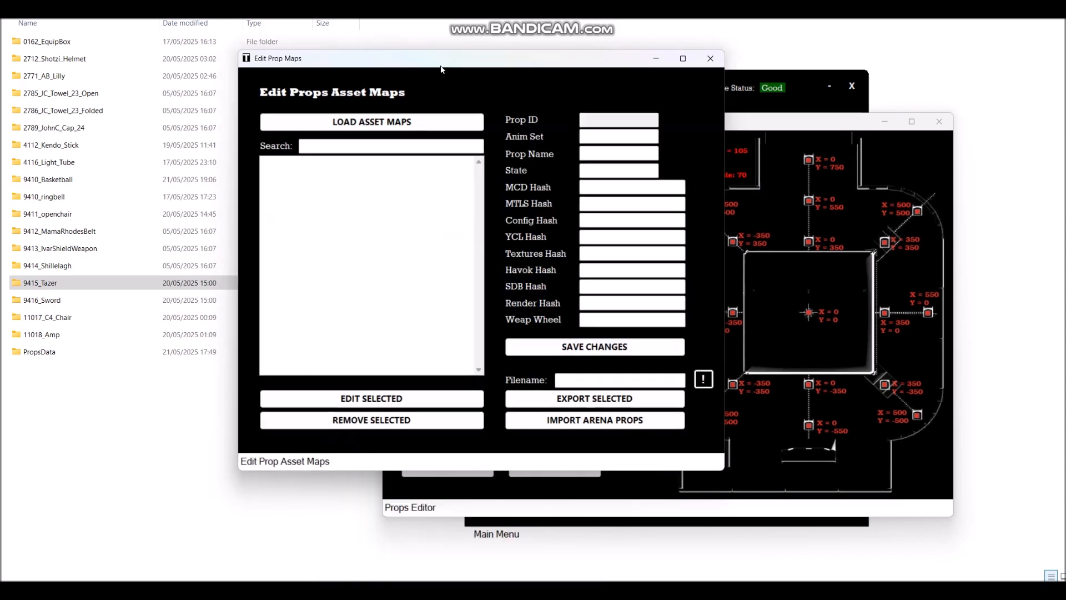
- Load the asset maps in the Edit Prop Maps window and search them for prop ID 9415
{"action": "left_click_drag", "start_coordinate": [440, 69], "coordinate": [594, 142]}
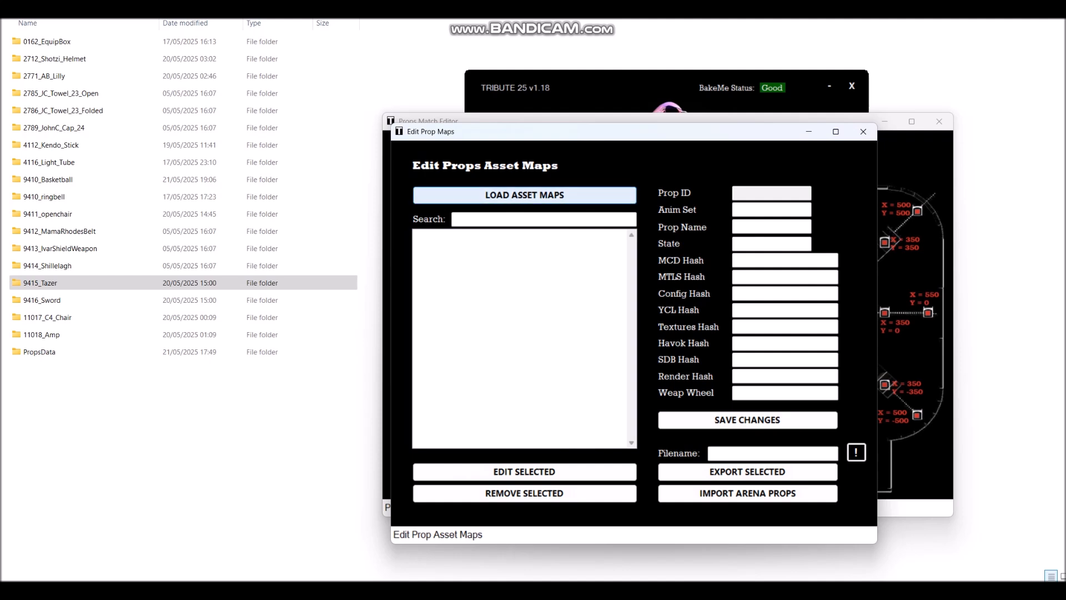
{"action": "left_click", "coordinate": [525, 195]}
{"action": "left_click", "coordinate": [543, 219]}
{"action": "type", "text": "9415"}
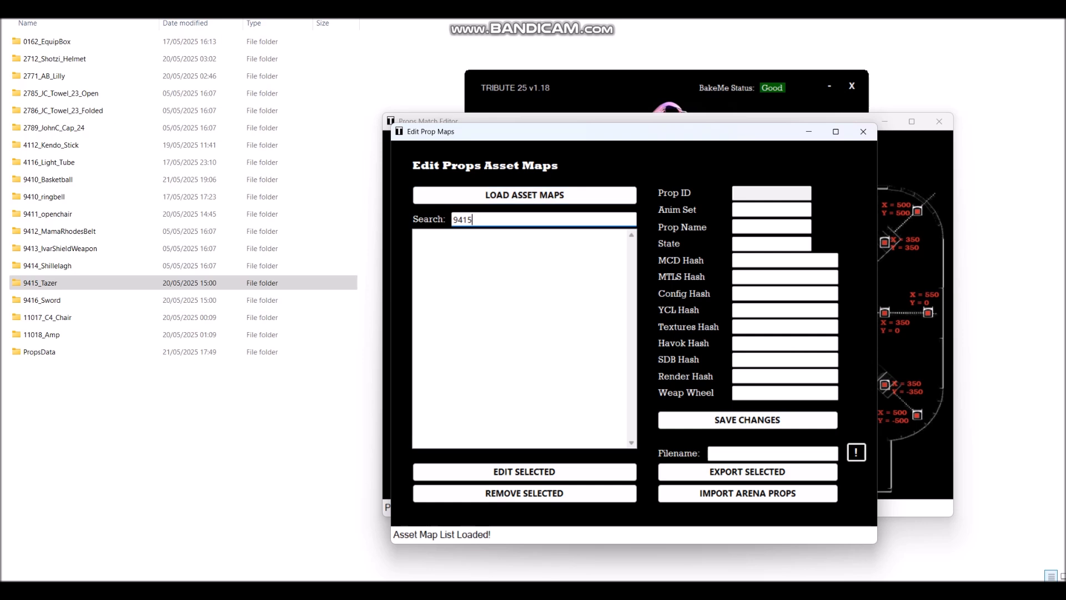
- Change the asset map search to prop ID 11015
{"action": "key", "text": "ctrl+a"}
{"action": "left_click", "coordinate": [473, 220]}
{"action": "key", "text": "Left"}
{"action": "key", "text": "Left"}
{"action": "key", "text": "shift+Left"}
{"action": "key", "text": "shift+Left"}
{"action": "type", "text": "110"}
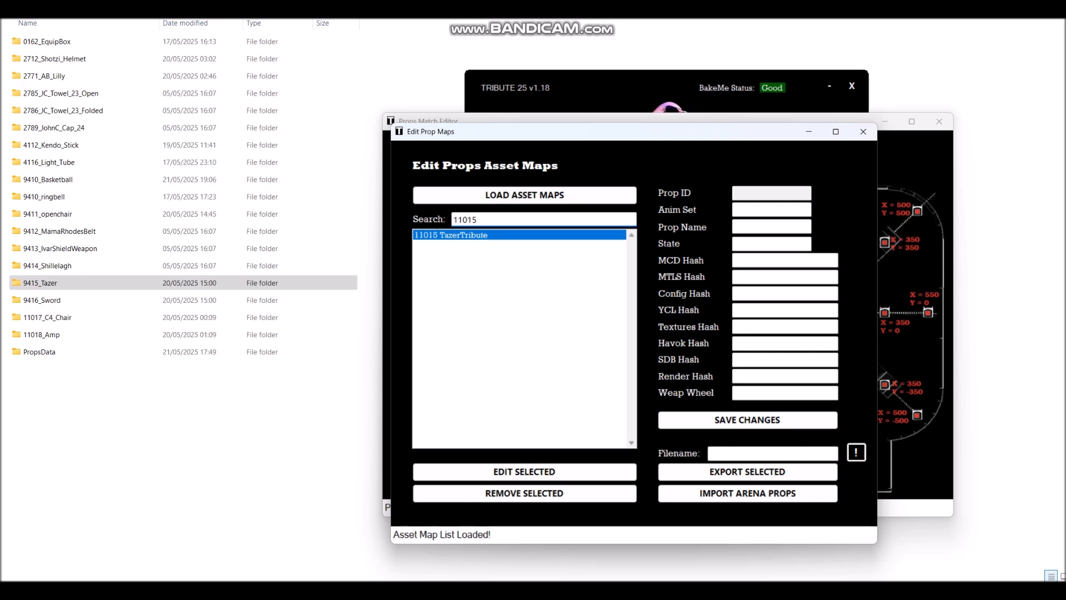
{"action": "mouse_move", "coordinate": [541, 135]}
{"action": "left_mouse_down"}
{"action": "mouse_move", "coordinate": [556, 154]}
{"action": "mouse_move", "coordinate": [552, 146]}
{"action": "left_mouse_up"}
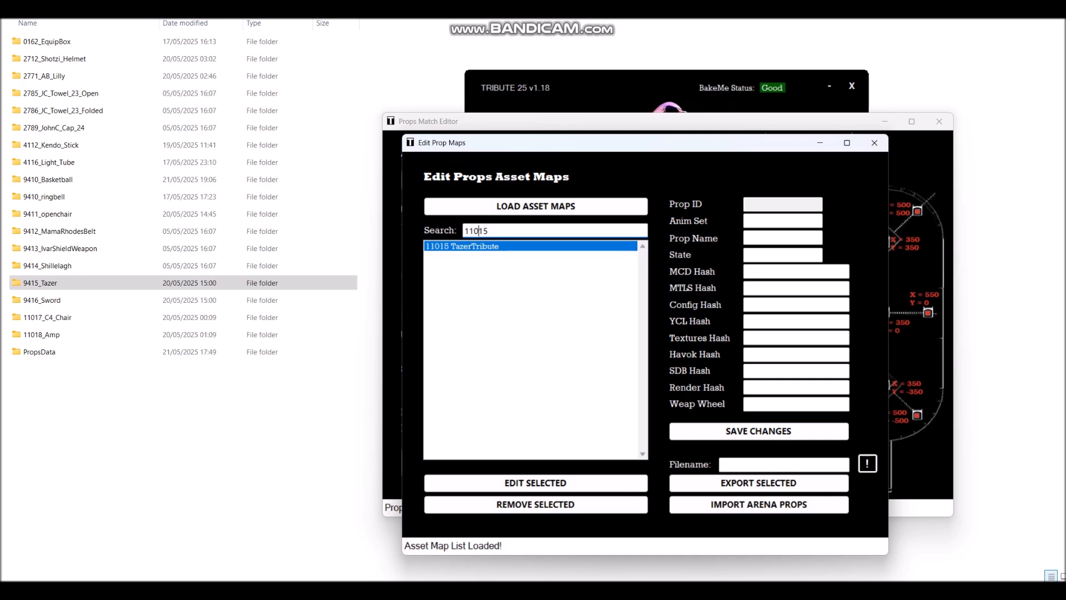
{"action": "mouse_move", "coordinate": [524, 150]}
{"action": "left_mouse_down"}
{"action": "mouse_move", "coordinate": [535, 157]}
{"action": "mouse_move", "coordinate": [522, 150]}
{"action": "left_mouse_up"}
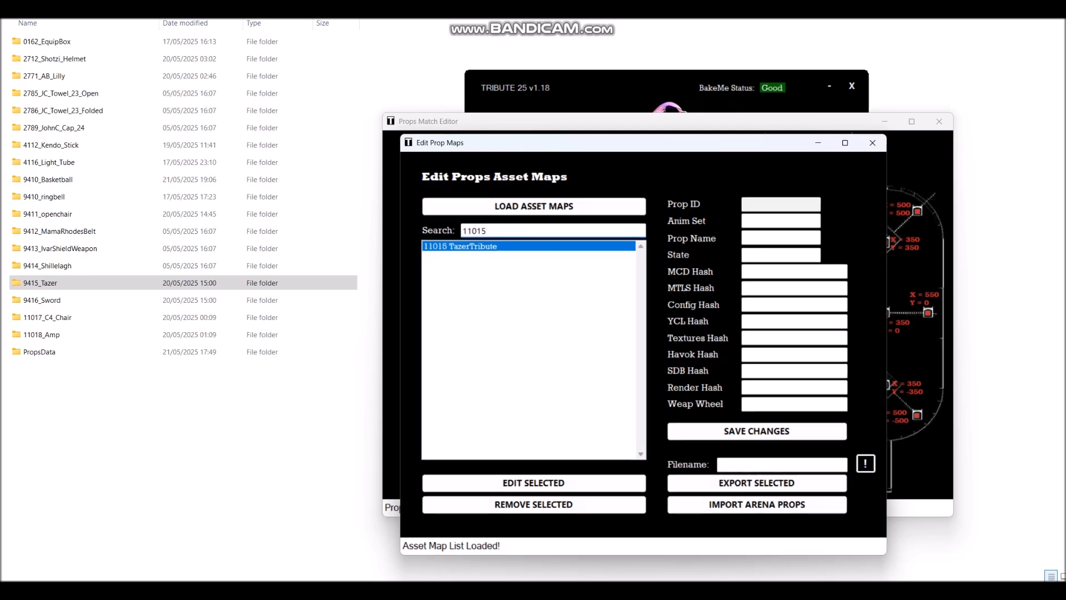
- Search the asset maps for prop ID 11020 and copy that ID
{"action": "key", "text": "BackSpace"}
{"action": "key", "text": "BackSpace"}
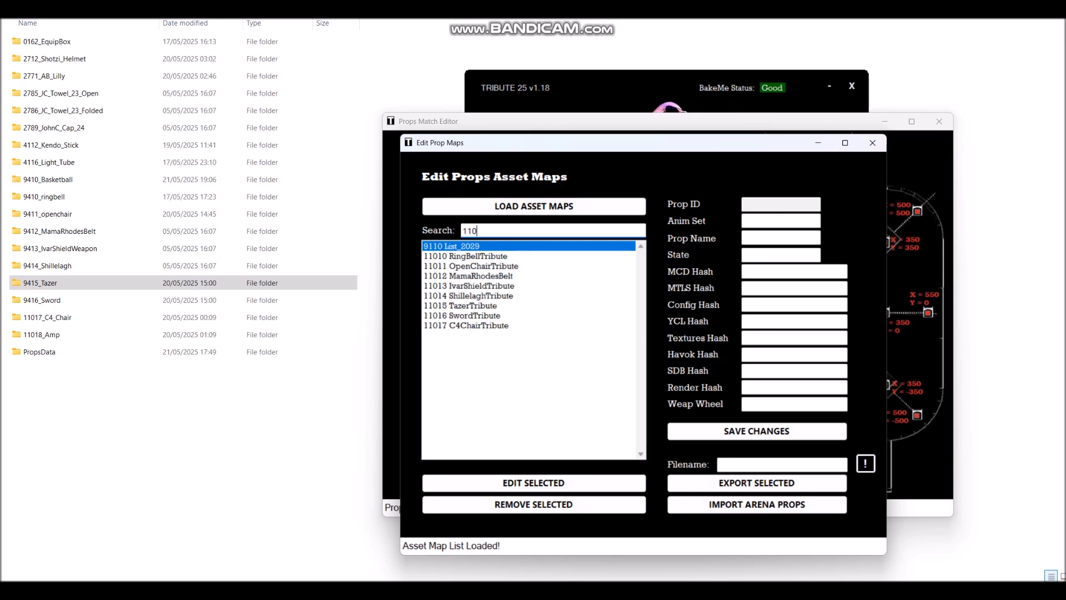
{"action": "type", "text": "20"}
{"action": "key", "text": "shift+Left"}
{"action": "key", "text": "shift+Left"}
{"action": "key", "text": "shift+Left"}
{"action": "key", "text": "shift+Left"}
{"action": "key", "text": "shift+Left"}
{"action": "right_click", "coordinate": [472, 230]}
{"action": "left_click", "coordinate": [500, 269]}
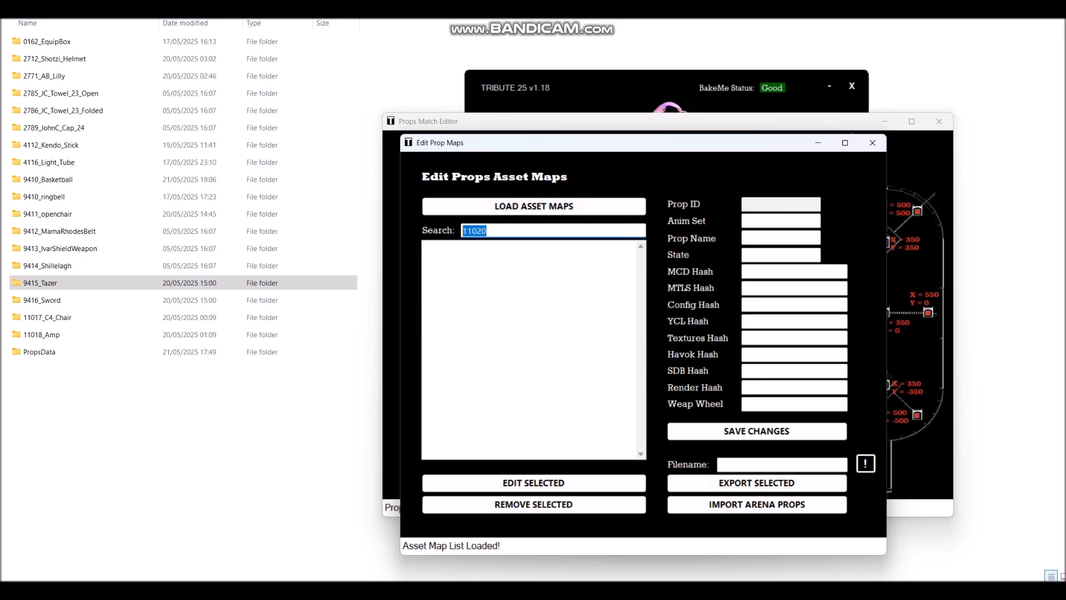
- Close the prop maps editor and enter 11020 as the New Prop ID in a new prop mapping
{"action": "left_click", "coordinate": [873, 143]}
{"action": "left_click", "coordinate": [448, 180]}
{"action": "left_click_drag", "start_coordinate": [464, 69], "coordinate": [566, 192]}
{"action": "right_click", "coordinate": [561, 251]}
{"action": "left_click", "coordinate": [591, 290]}
{"action": "left_click_drag", "start_coordinate": [561, 195], "coordinate": [534, 162]}
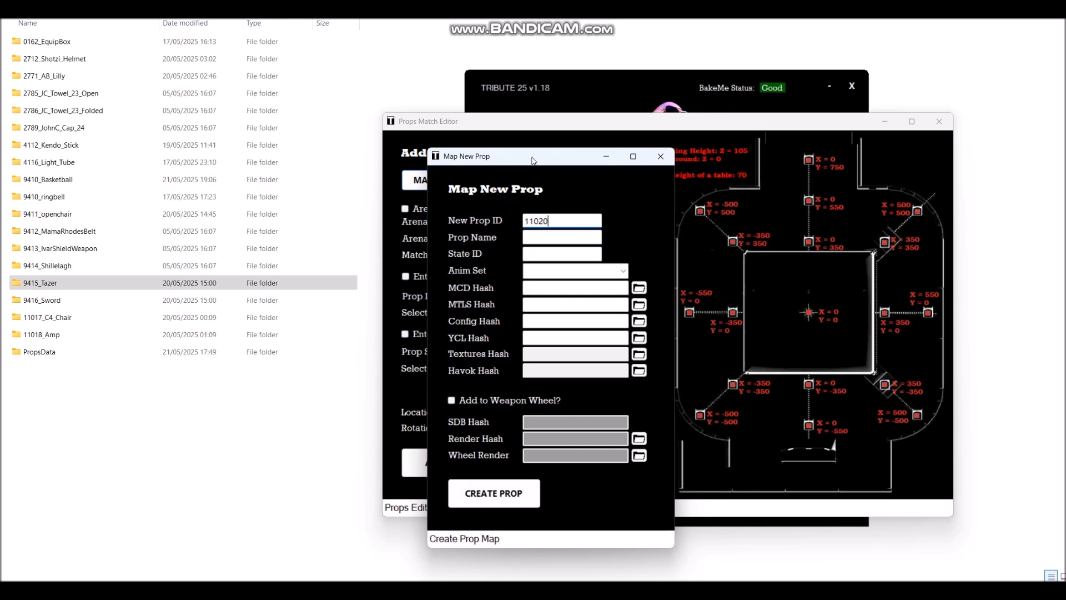
- Name the new prop TazerNew and set its State ID to 1
{"action": "right_click", "coordinate": [550, 236]}
{"action": "left_click", "coordinate": [548, 237]}
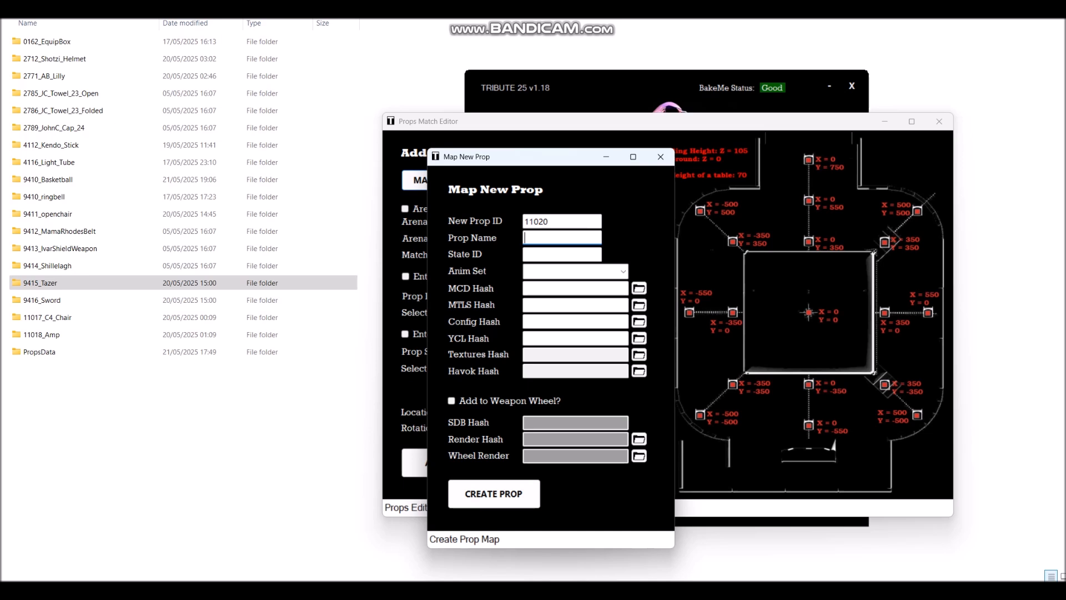
{"action": "type", "text": "TazerNew"}
{"action": "double_click", "coordinate": [549, 238]}
{"action": "double_click", "coordinate": [550, 238]}
{"action": "left_click", "coordinate": [550, 238]}
{"action": "key", "text": "Tab"}
{"action": "type", "text": "1"}
{"action": "key", "text": "Tab"}
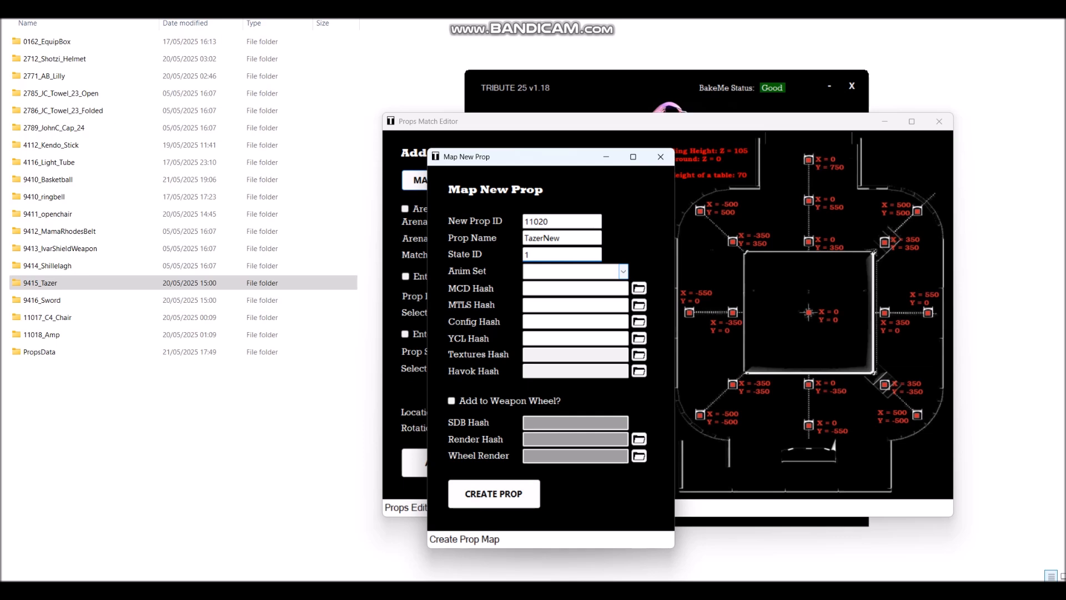
- Set the new prop's Anim Set to MIC/FOOTBALL
{"action": "left_click", "coordinate": [570, 271]}
{"action": "left_click", "coordinate": [623, 271]}
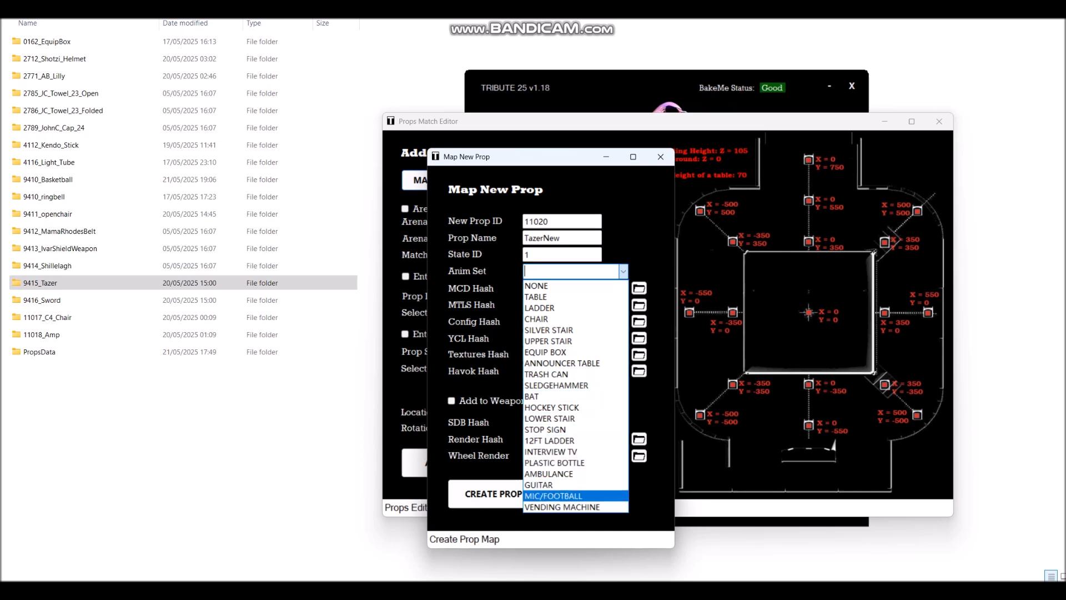
{"action": "left_click", "coordinate": [575, 495]}
{"action": "left_click", "coordinate": [564, 271]}
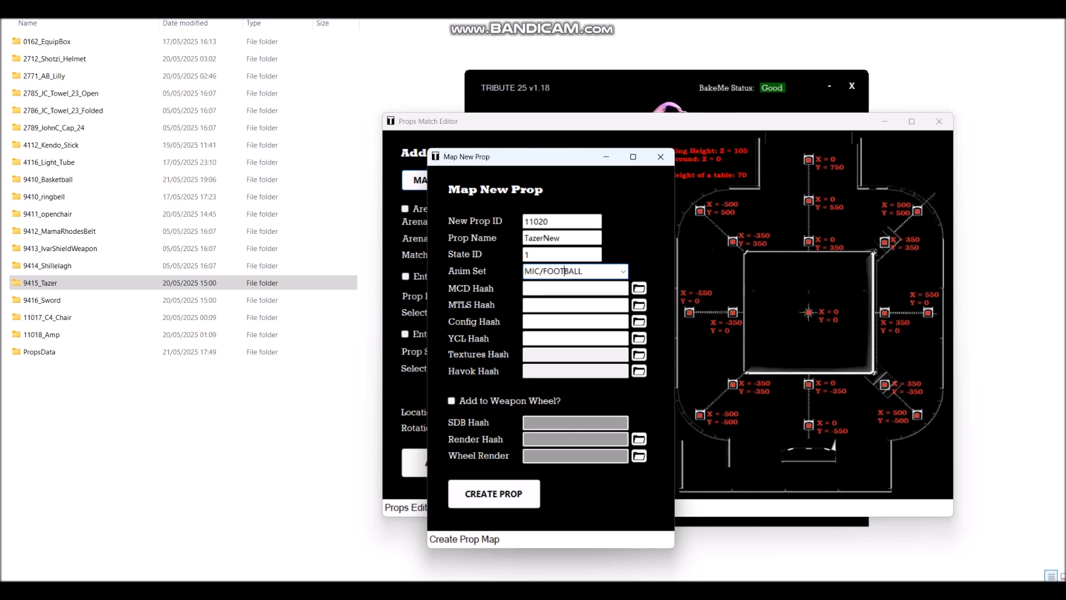
{"action": "left_click_drag", "start_coordinate": [584, 271], "coordinate": [522, 271]}
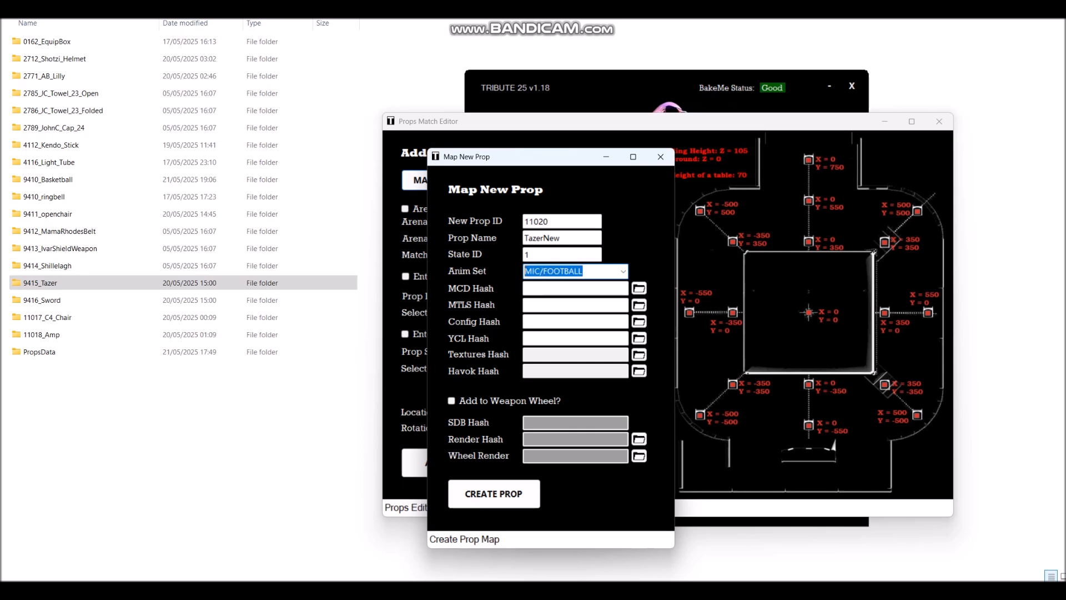
{"action": "left_click", "coordinate": [561, 271]}
- Switch the new prop's Anim Set to CHAIR
{"action": "left_click", "coordinate": [622, 271]}
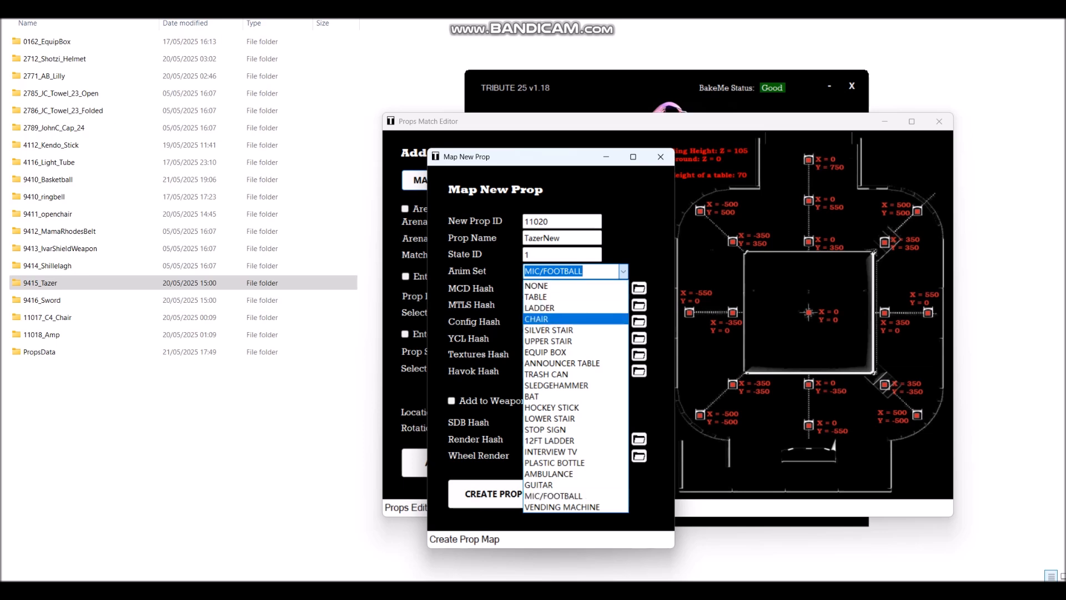
{"action": "left_click", "coordinate": [555, 319]}
{"action": "left_click", "coordinate": [563, 271]}
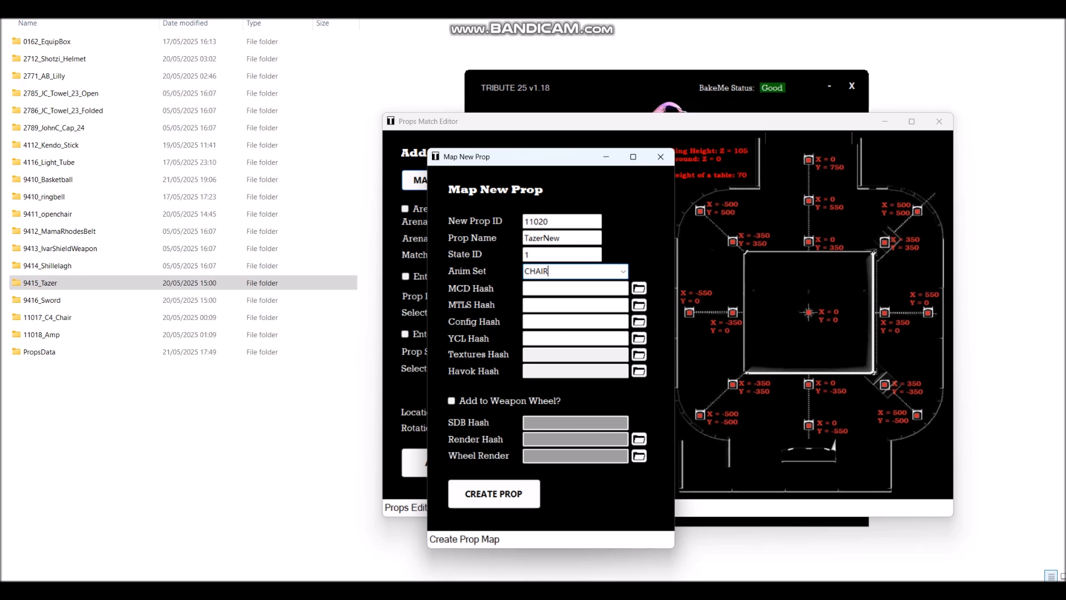
{"action": "left_click", "coordinate": [622, 271]}
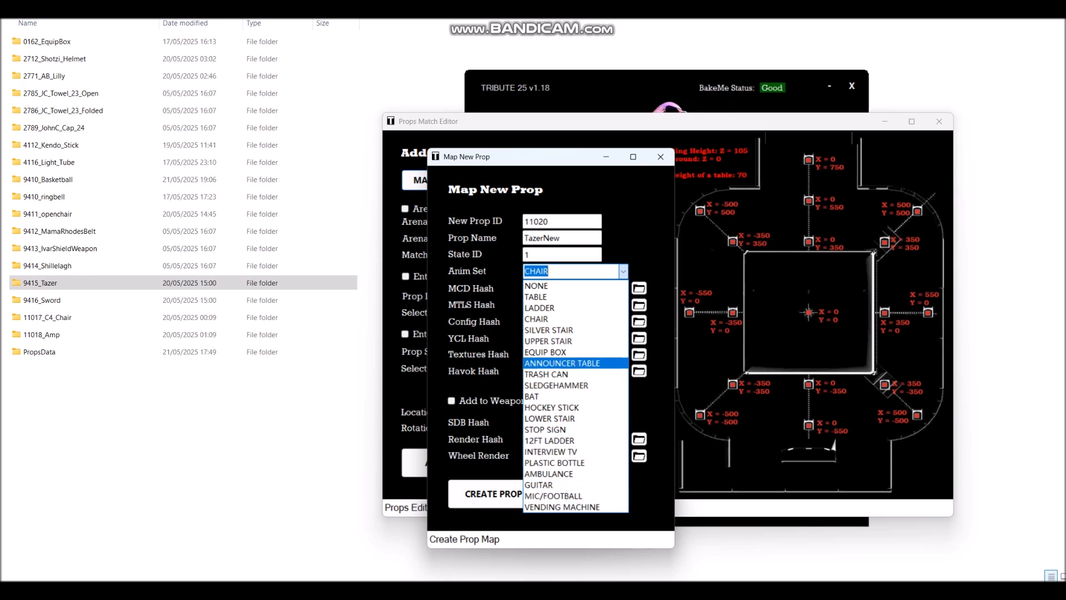
{"action": "left_click", "coordinate": [623, 271]}
{"action": "left_click", "coordinate": [566, 271]}
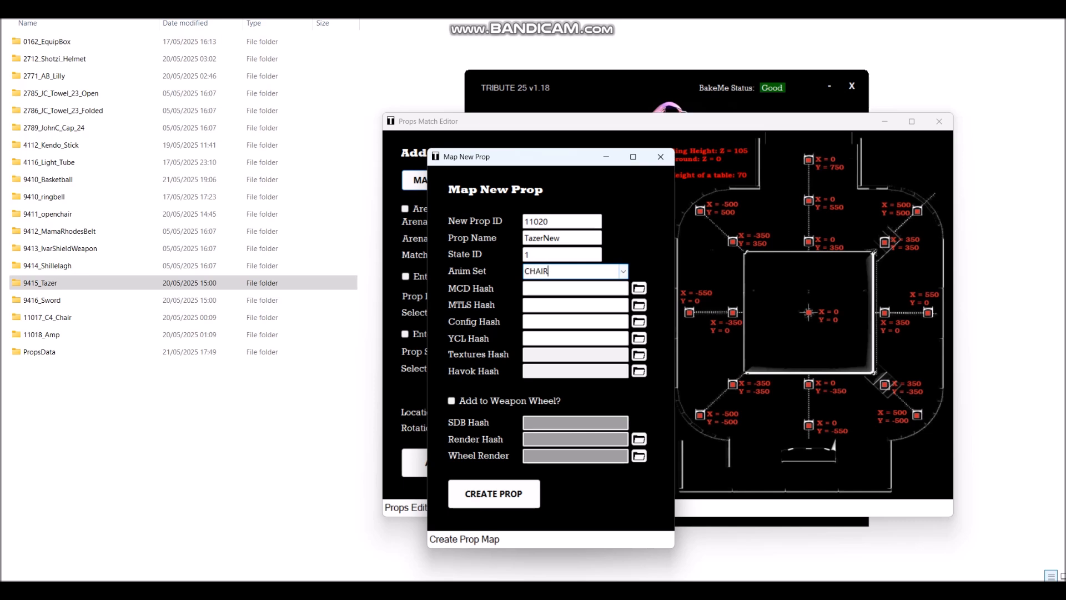
- Change the new prop's Anim Set back to MIC/FOOTBALL
{"action": "left_click", "coordinate": [623, 271]}
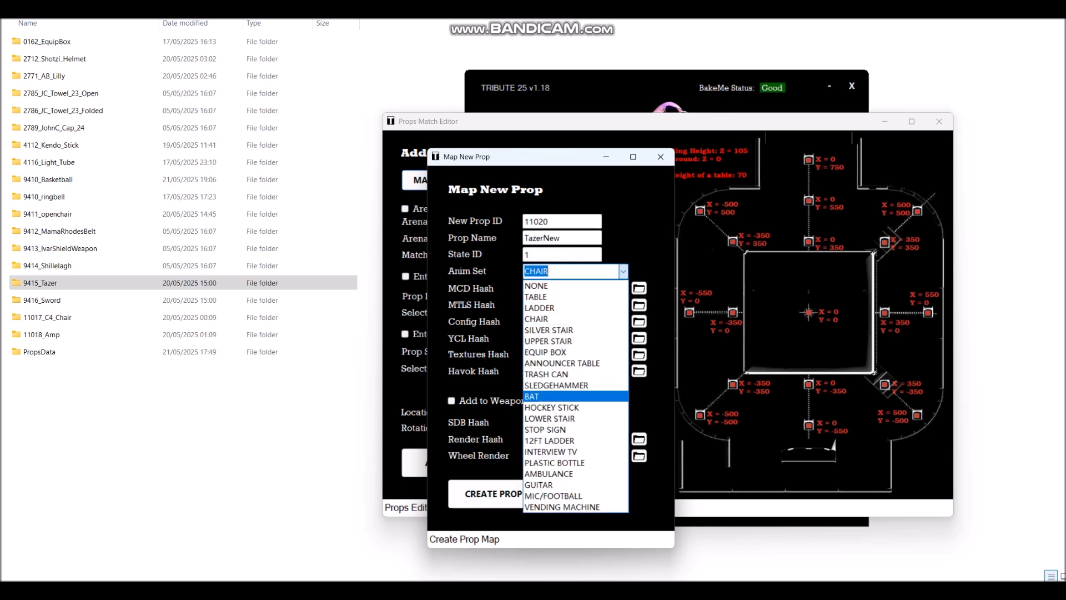
{"action": "left_click", "coordinate": [575, 495]}
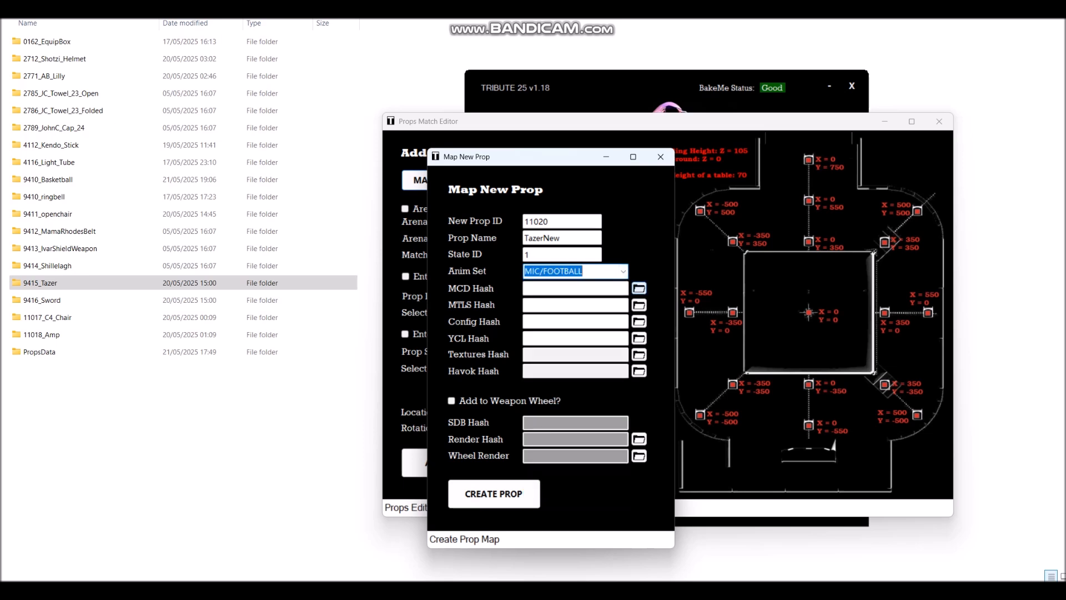
{"action": "left_click", "coordinate": [590, 271]}
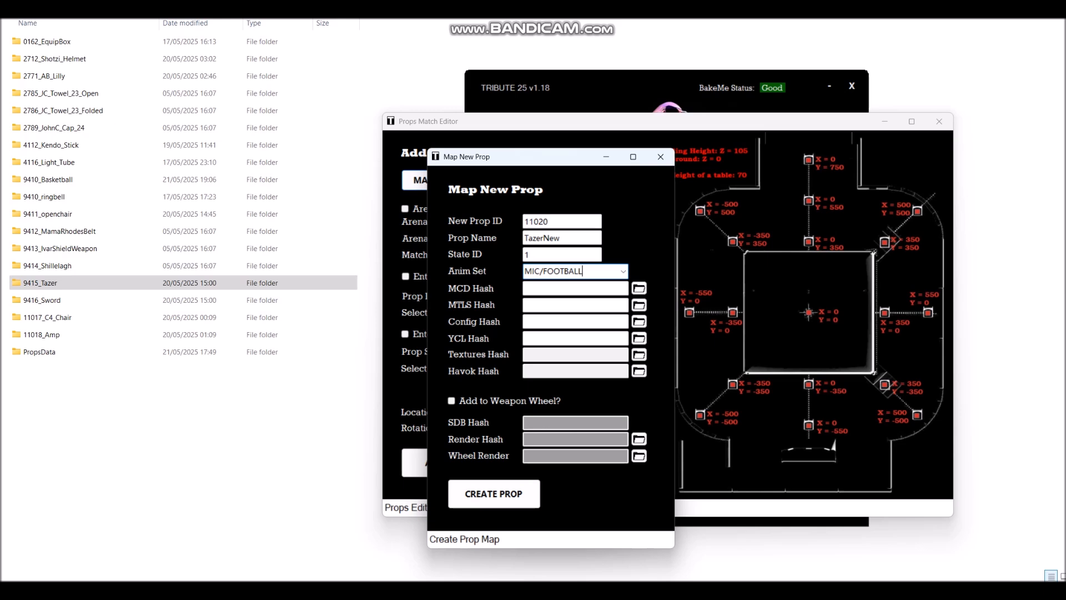
{"action": "left_click", "coordinate": [623, 272]}
{"action": "left_click", "coordinate": [622, 272]}
{"action": "mouse_move", "coordinate": [525, 156]}
{"action": "left_mouse_down"}
{"action": "mouse_move", "coordinate": [564, 239]}
{"action": "mouse_move", "coordinate": [528, 188]}
{"action": "mouse_move", "coordinate": [524, 208]}
{"action": "mouse_move", "coordinate": [519, 152]}
{"action": "left_mouse_up"}
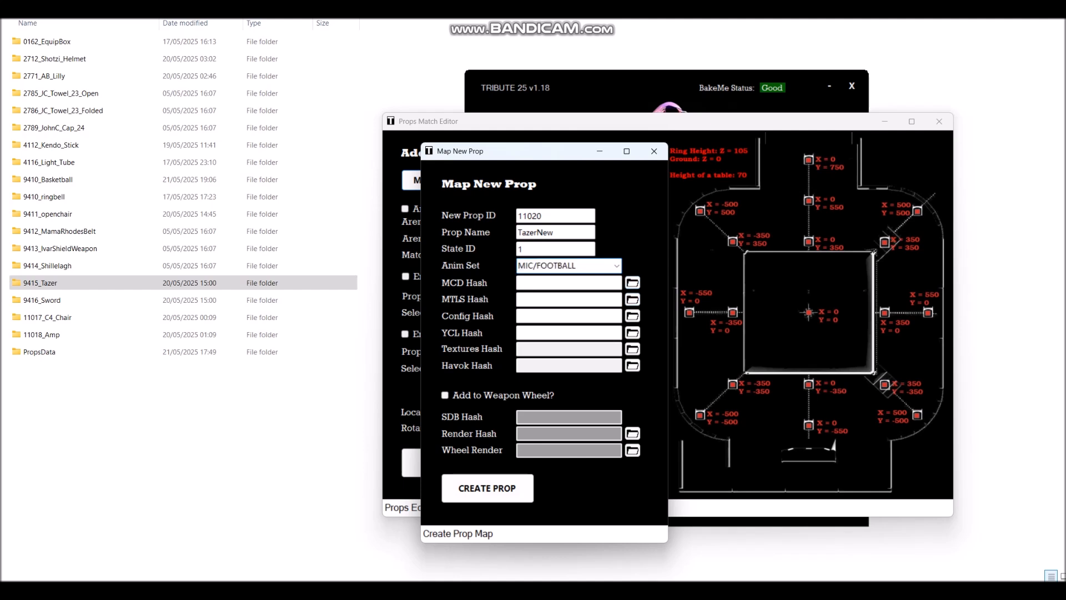
{"action": "left_click_drag", "start_coordinate": [519, 151], "coordinate": [529, 159]}
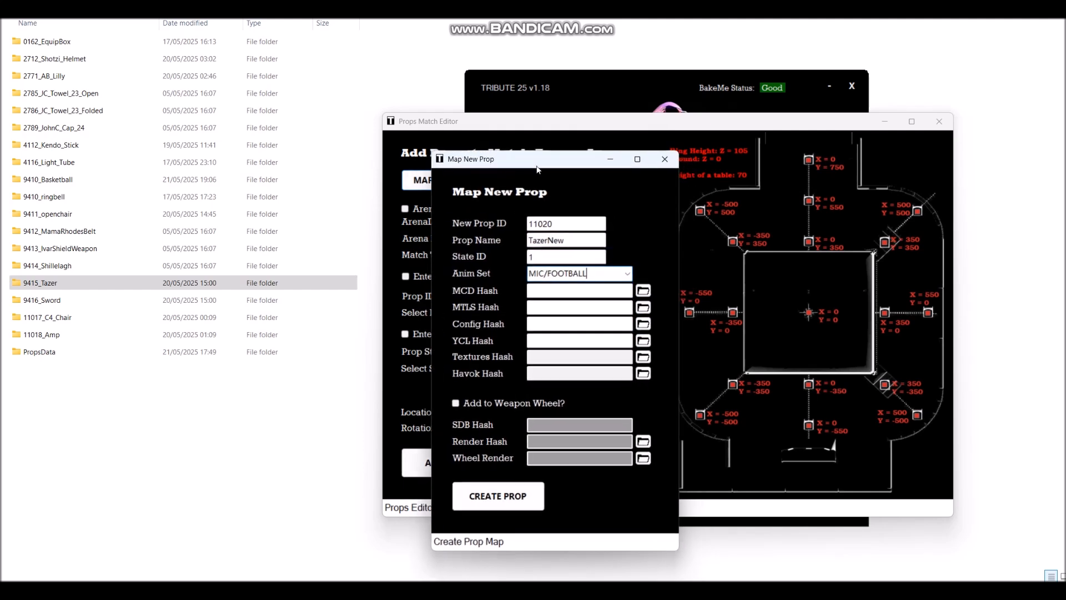
- Fill in the MCD Hash from 9415_Tazer.mcd in the 9415_Tazer folder under TRIBUTE - Testing > BakeMe > Props
{"action": "left_click", "coordinate": [642, 290]}
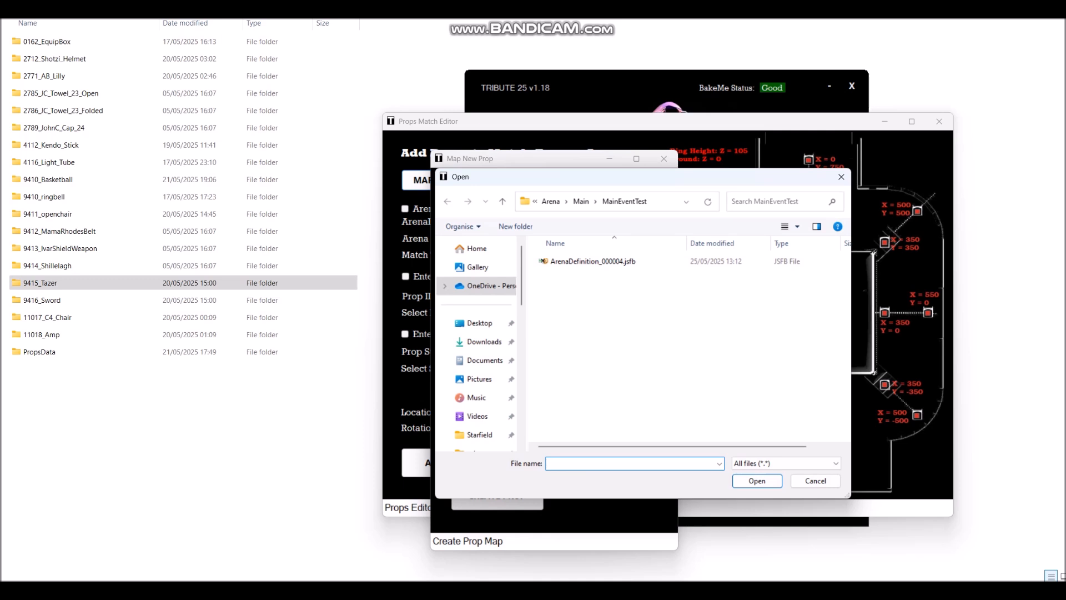
{"action": "scroll", "coordinate": [480, 400], "scroll_direction": "down", "scroll_amount": 5}
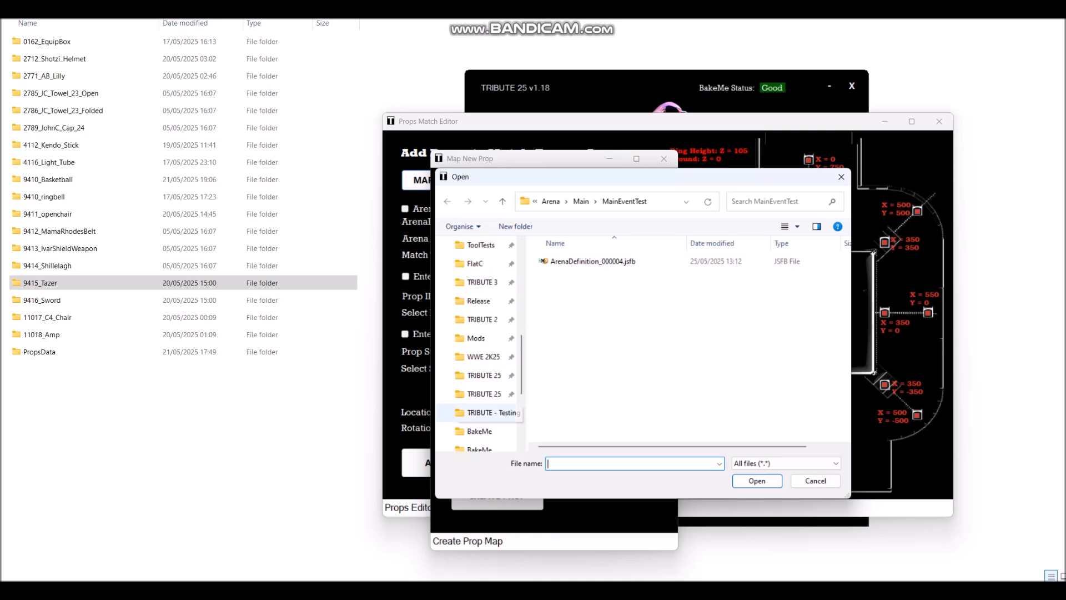
{"action": "left_click", "coordinate": [483, 412]}
{"action": "double_click", "coordinate": [564, 284]}
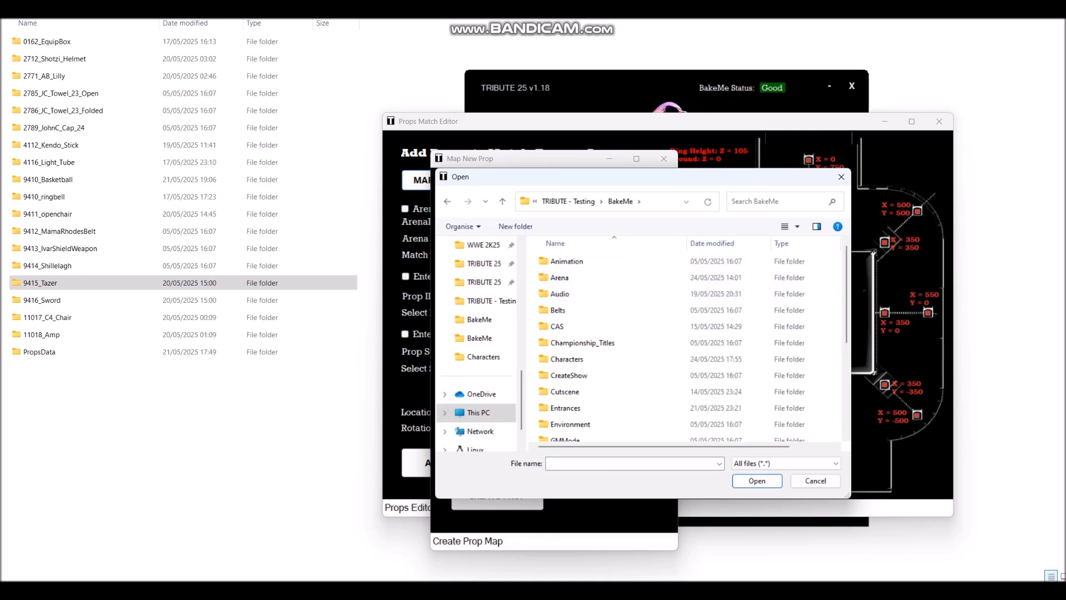
{"action": "scroll", "coordinate": [572, 401], "scroll_direction": "down", "scroll_amount": 2}
{"action": "scroll", "coordinate": [572, 401], "scroll_direction": "down", "scroll_amount": 1}
{"action": "double_click", "coordinate": [566, 417]}
{"action": "scroll", "coordinate": [572, 401], "scroll_direction": "down", "scroll_amount": 2}
{"action": "scroll", "coordinate": [572, 336], "scroll_direction": "down", "scroll_amount": 1}
{"action": "double_click", "coordinate": [566, 368]}
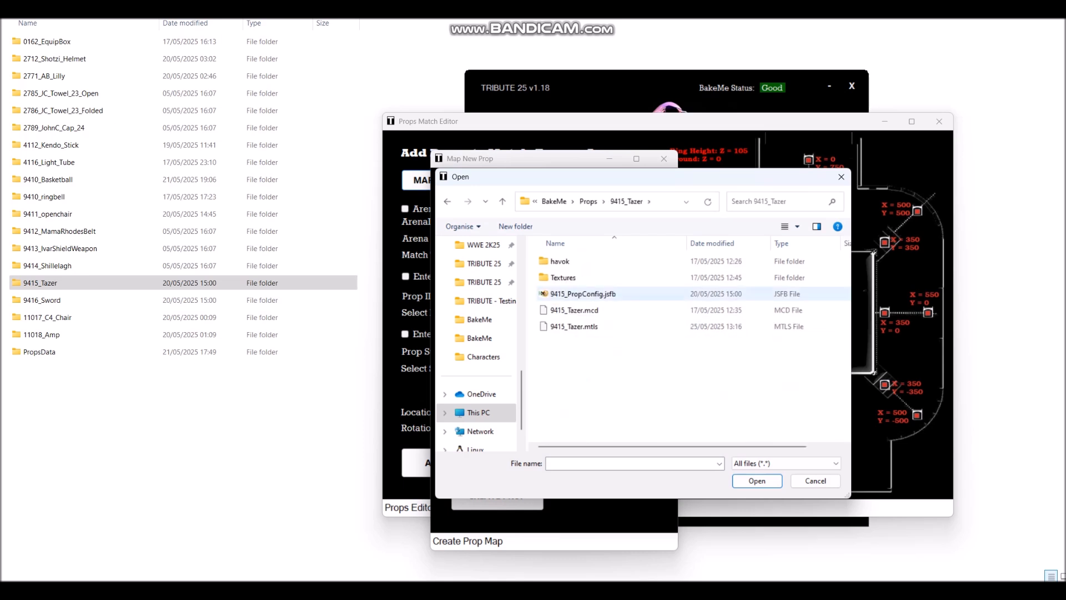
{"action": "left_click", "coordinate": [582, 310]}
{"action": "left_click_drag", "start_coordinate": [651, 179], "coordinate": [535, 209]}
{"action": "key", "text": "Return"}
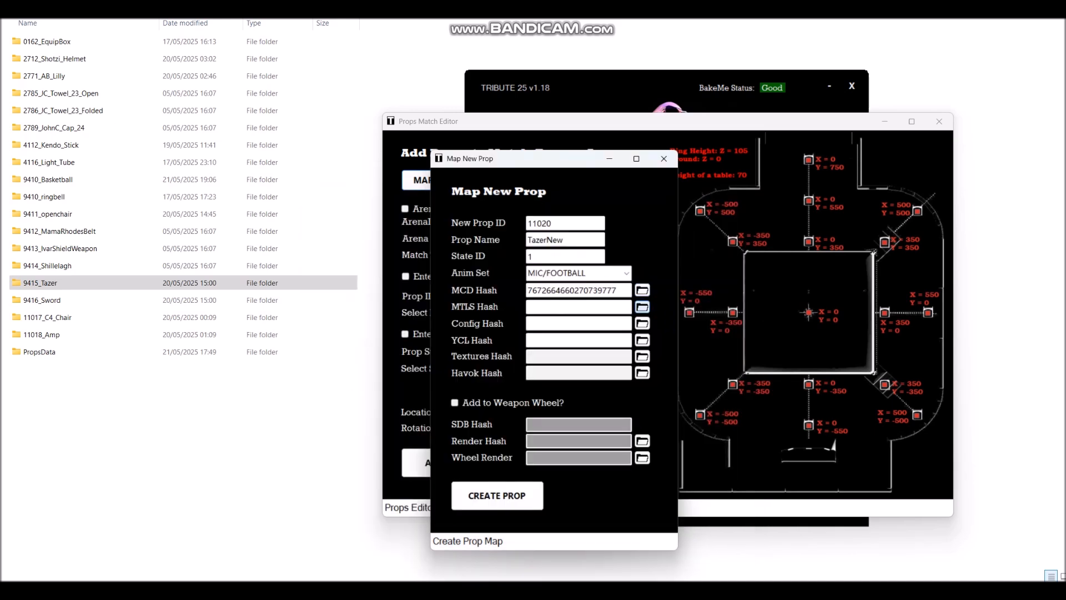
- Fill in the MTLS Hash from 9415_Tazer.mtls and the Config Hash from 9415_PropConfig.jsfb
{"action": "left_click", "coordinate": [643, 307]}
{"action": "left_click", "coordinate": [460, 357]}
{"action": "key", "text": "Return"}
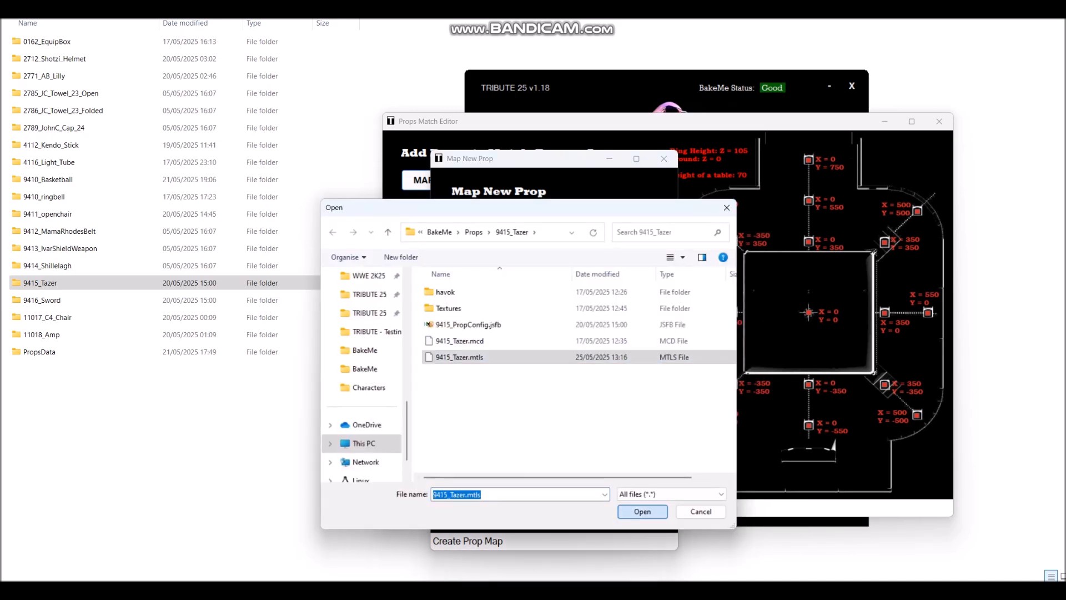
{"action": "left_click", "coordinate": [642, 323]}
{"action": "left_click", "coordinate": [477, 452]}
{"action": "key", "text": "Return"}
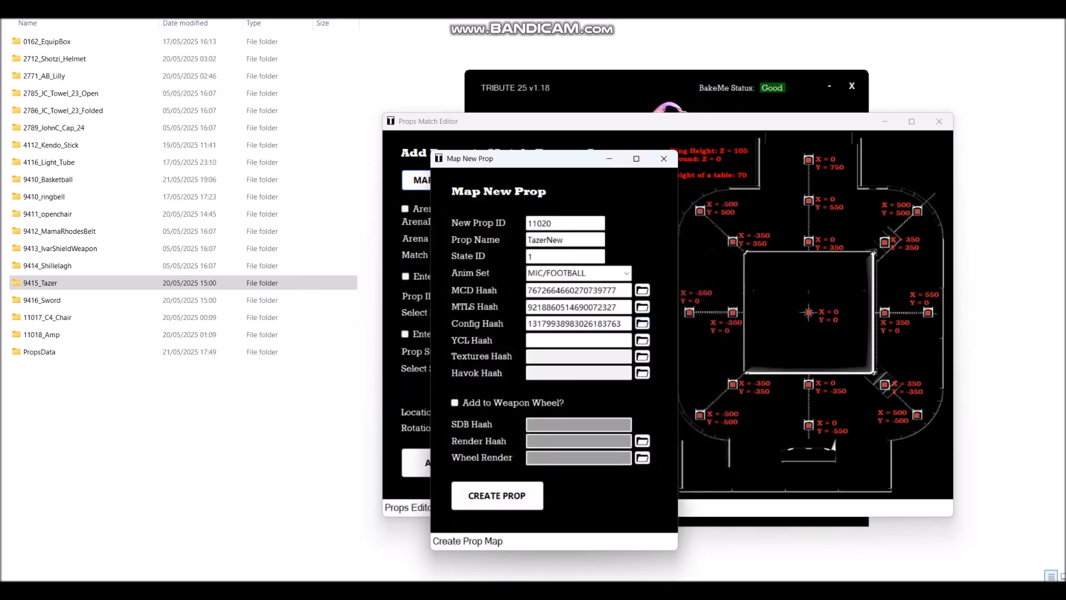
- Fill in the Textures Hash from the Textures folder and the Havok Hash from the havok folder of 9415_Tazer
{"action": "left_click", "coordinate": [578, 340]}
{"action": "left_click", "coordinate": [579, 357]}
{"action": "left_click", "coordinate": [643, 356]}
{"action": "left_click", "coordinate": [448, 308]}
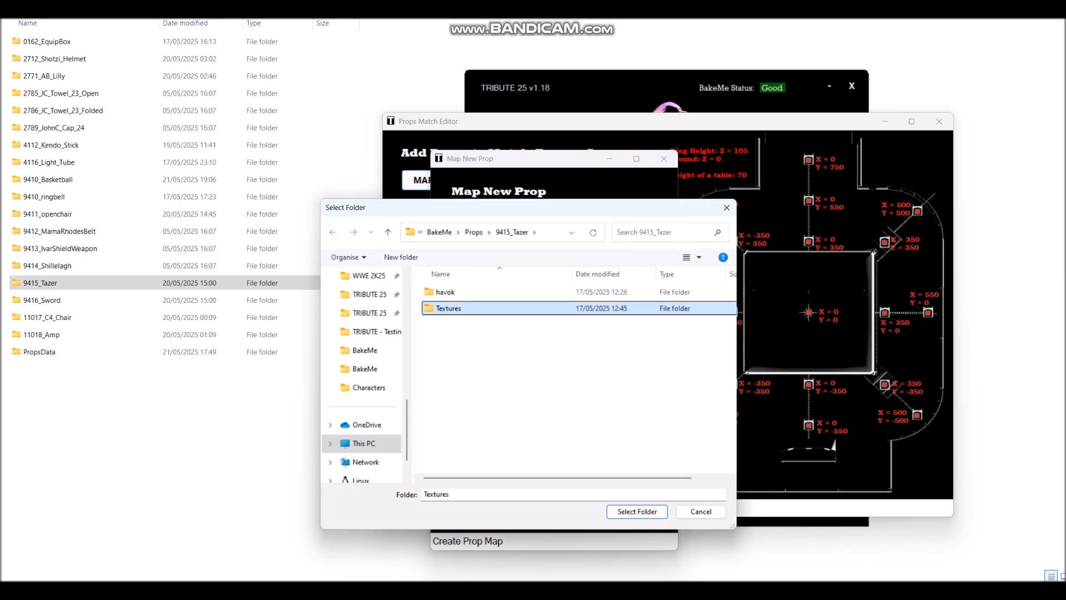
{"action": "left_click", "coordinate": [637, 511]}
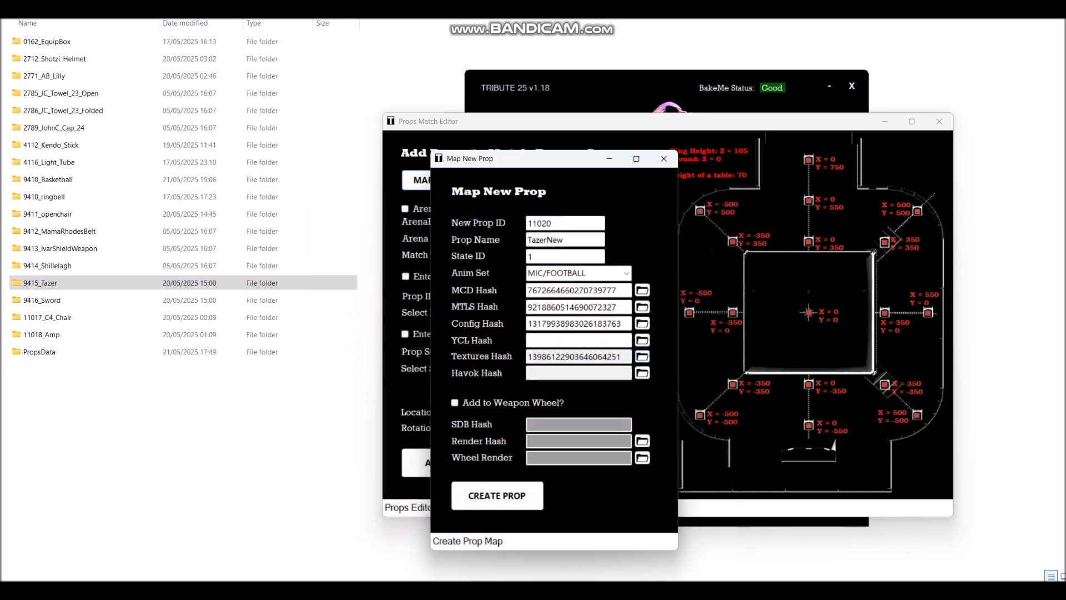
{"action": "left_click", "coordinate": [643, 372]}
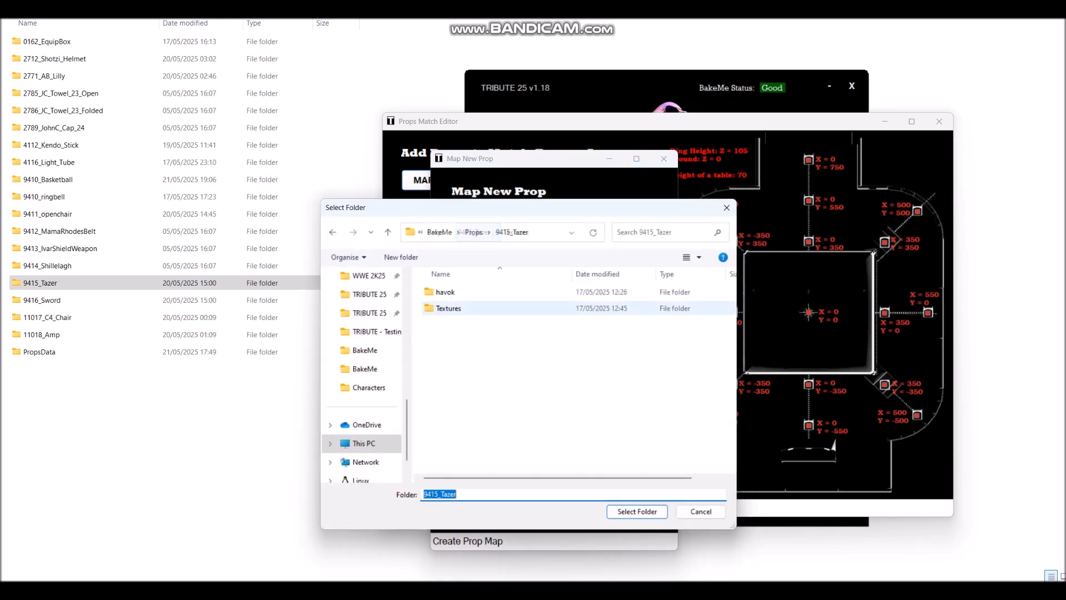
{"action": "left_click", "coordinate": [446, 292]}
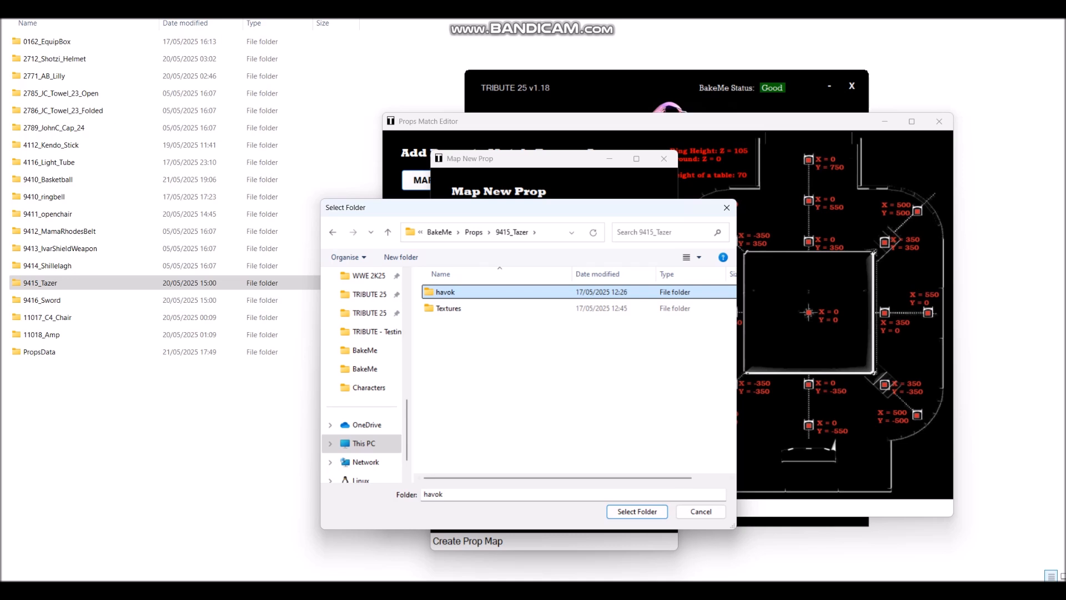
{"action": "key", "text": "Return"}
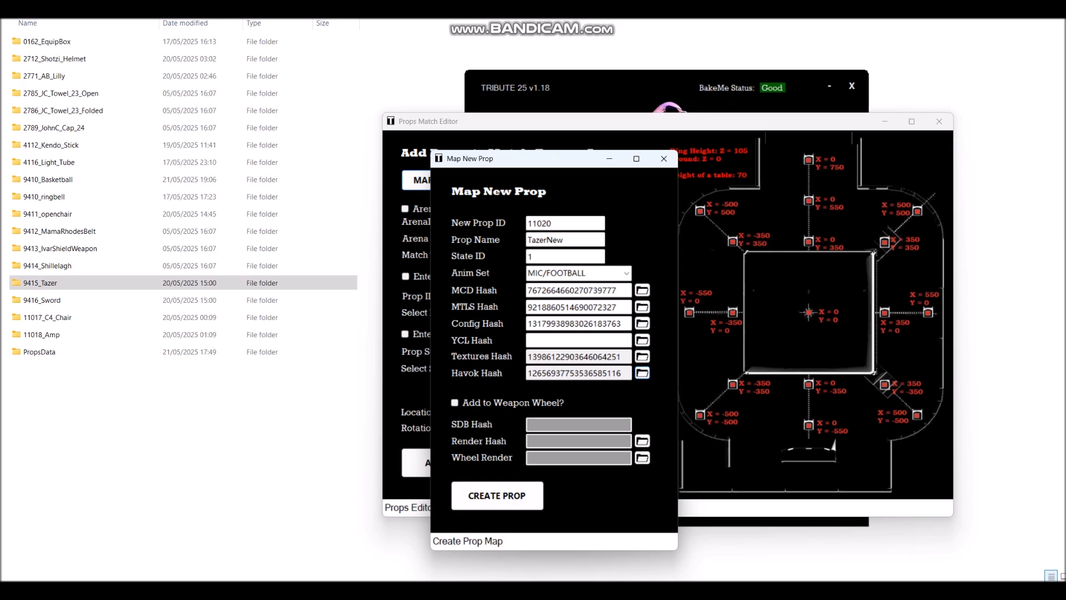
- Enable adding the new prop to the weapon wheel and switch to SDB Editor
{"action": "left_click", "coordinate": [455, 403]}
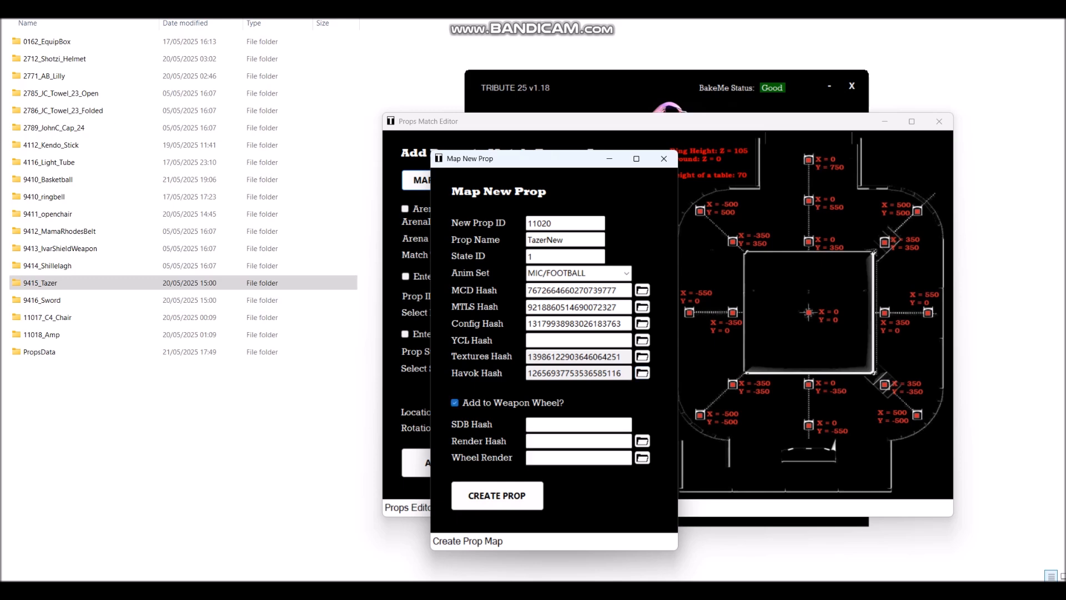
{"action": "left_click", "coordinate": [579, 425]}
{"action": "left_click", "coordinate": [497, 495]}
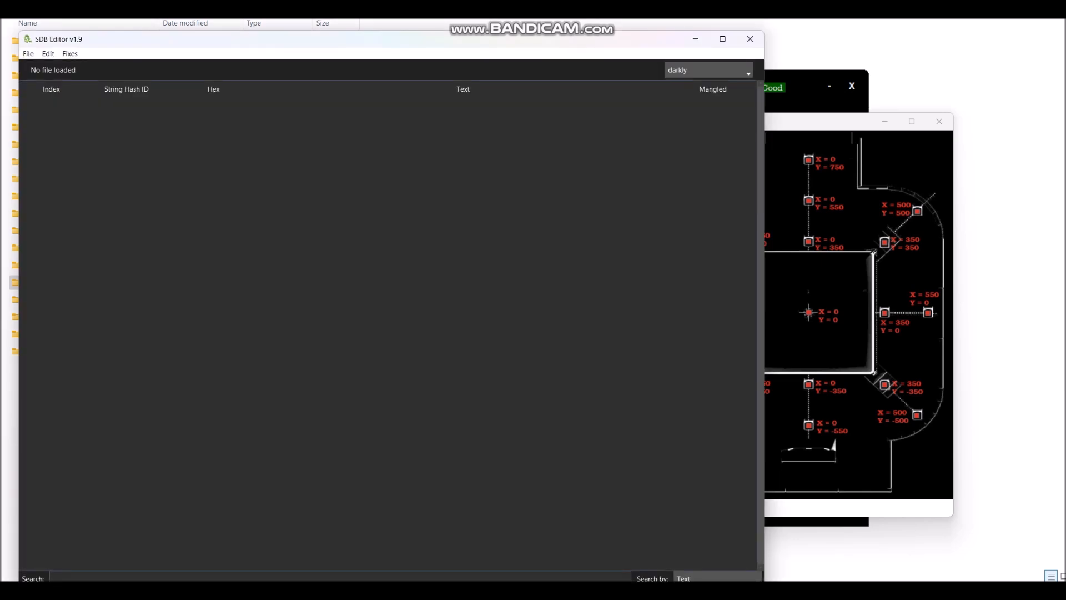
- Open the string database ENG.sdb from the BakeMe Sdb folder
{"action": "left_click", "coordinate": [28, 54]}
{"action": "left_click", "coordinate": [39, 66]}
{"action": "left_click", "coordinate": [152, 152]}
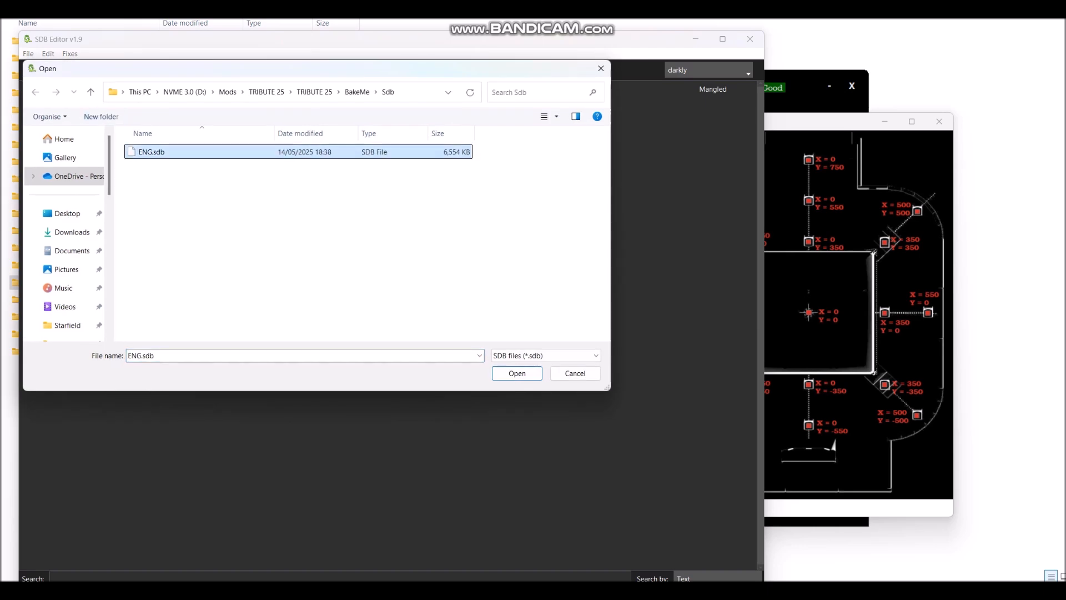
{"action": "left_click", "coordinate": [517, 373]}
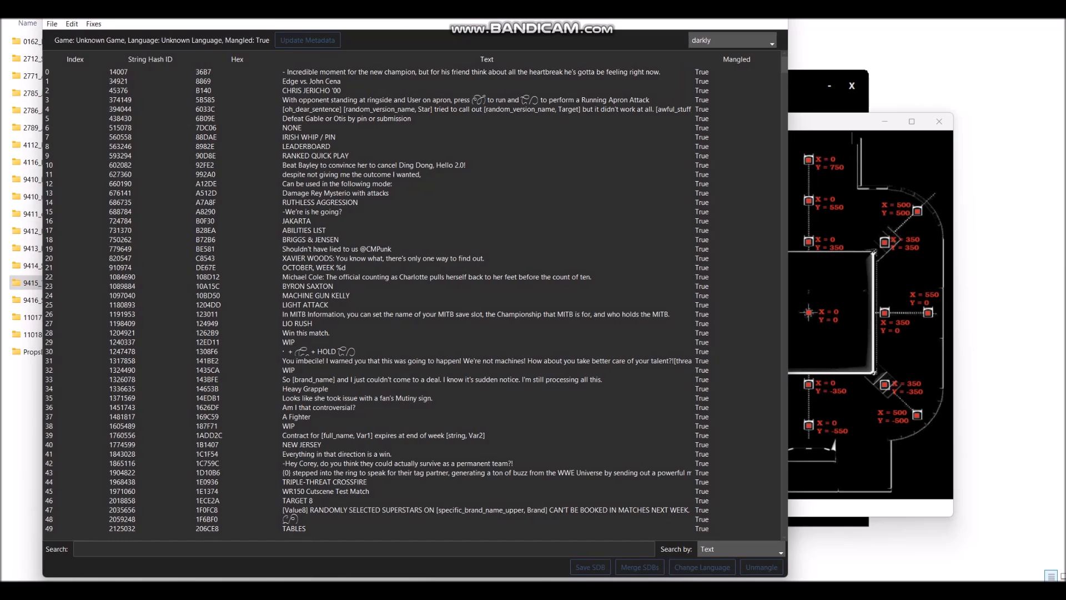
- Search the string database by text for "taser"
{"action": "left_click", "coordinate": [363, 548]}
{"action": "type", "text": "tasz"}
{"action": "key", "text": "BackSpace"}
{"action": "key", "text": "BackSpace"}
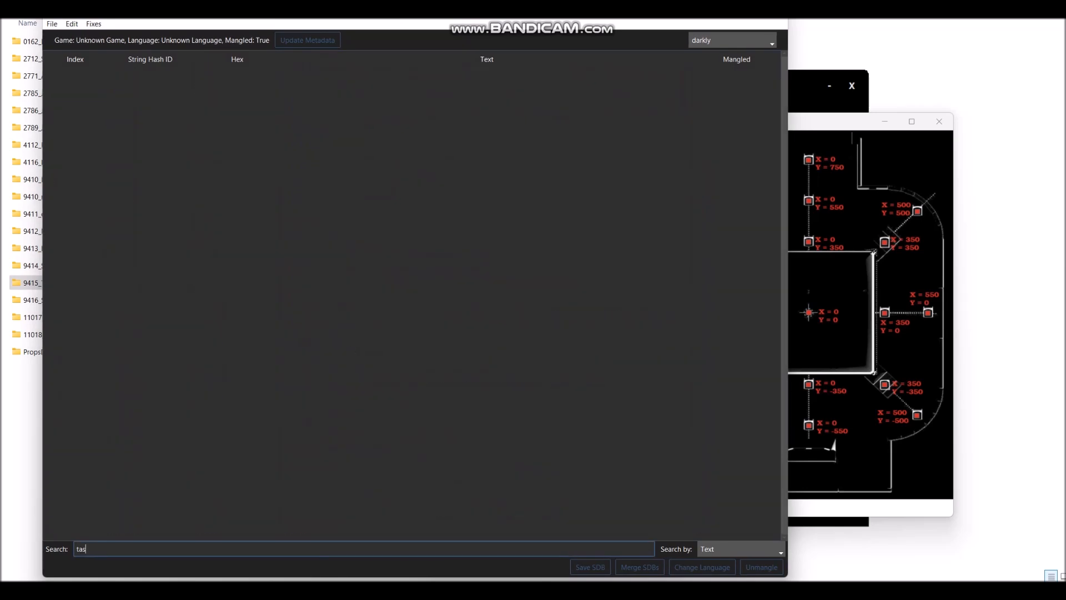
{"action": "type", "text": "z"}
{"action": "key", "text": "BackSpace"}
{"action": "type", "text": "ser"}
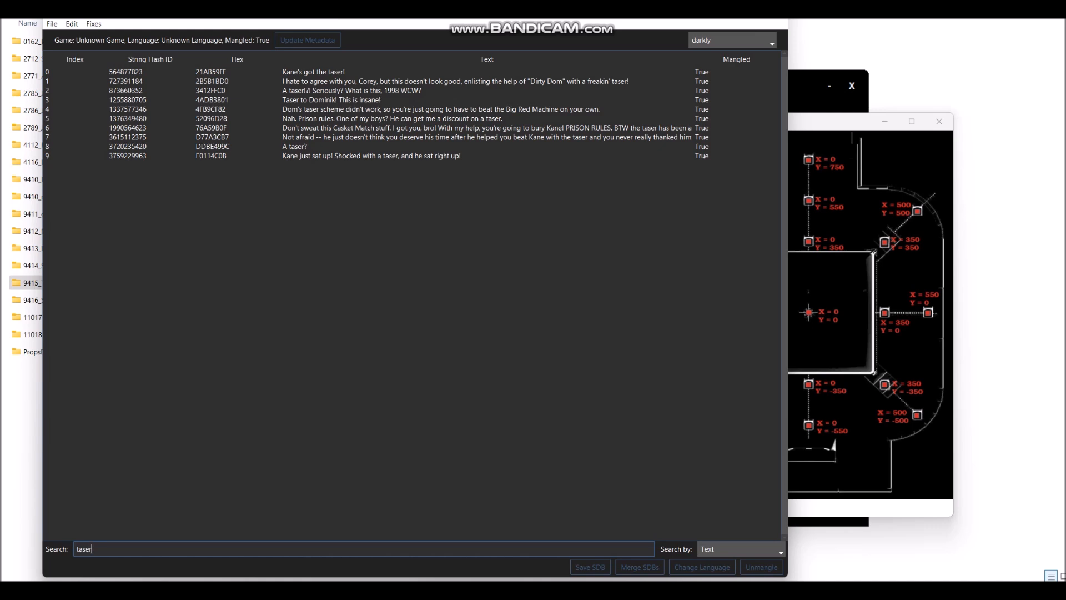
- Copy the Hash ID of the "A taser?" string and close its editing dialog
{"action": "double_click", "coordinate": [294, 147]}
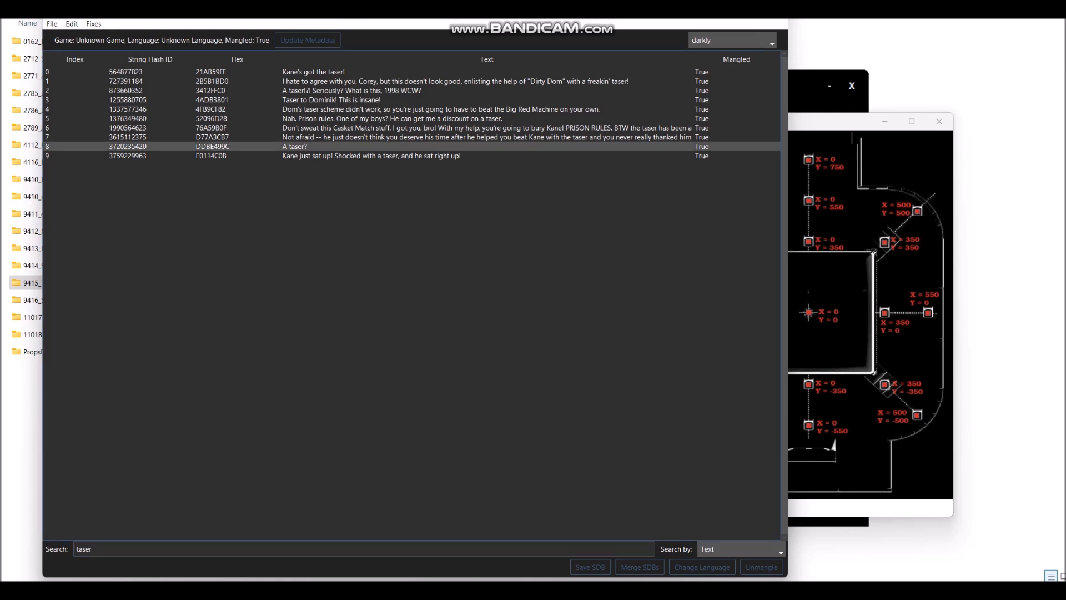
{"action": "left_click", "coordinate": [283, 309]}
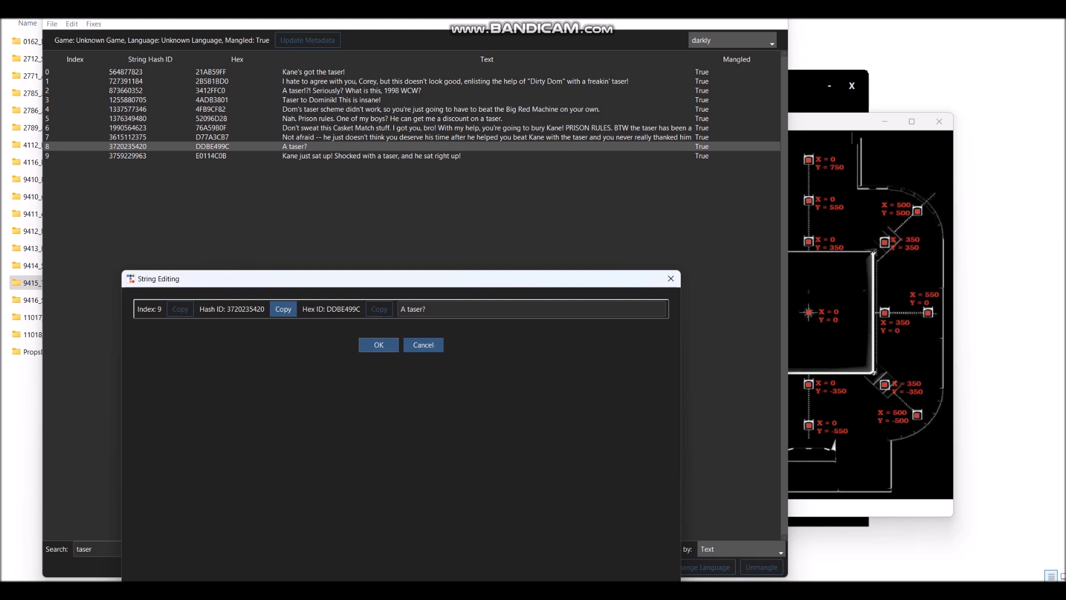
{"action": "left_click", "coordinate": [379, 345]}
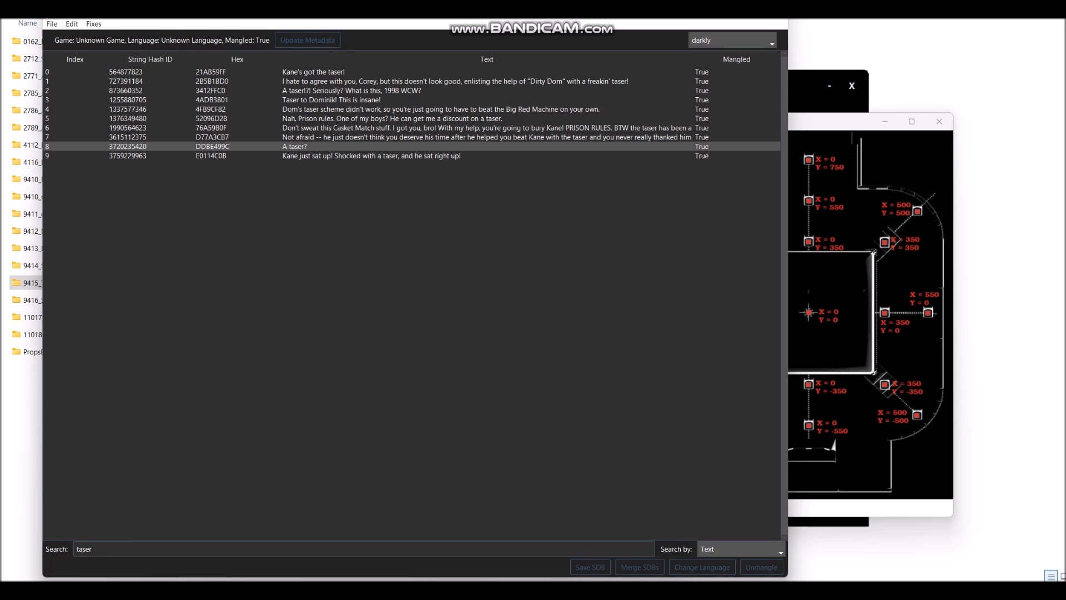
- Switch to TRIBUTE 25, paste the copied string hash as SDB Hash, and fill Render Hash from tazer_render.dds in BakeMe\UI\PropMods\TazerWeapon
{"action": "left_click", "coordinate": [415, 590]}
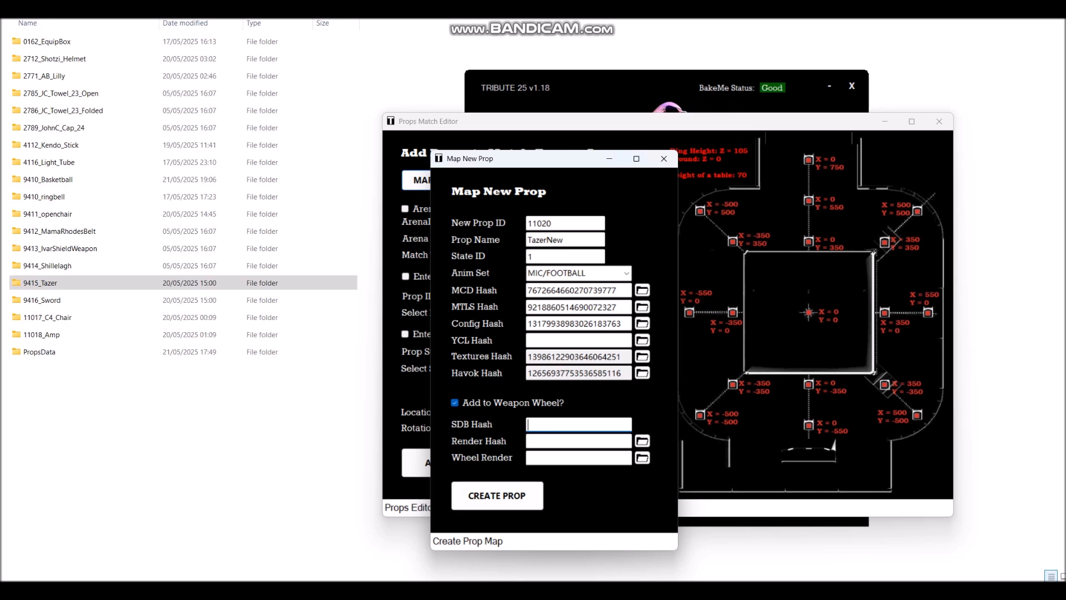
{"action": "key", "text": "ctrl+v"}
{"action": "left_click", "coordinate": [642, 440]}
{"action": "left_click", "coordinate": [550, 201]}
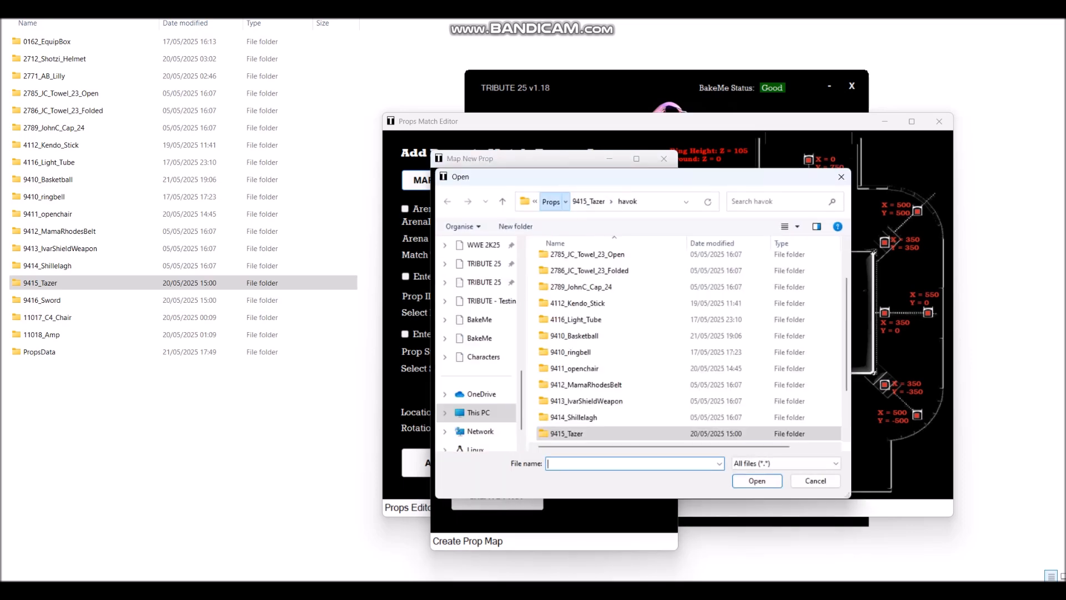
{"action": "left_click", "coordinate": [556, 202]}
{"action": "scroll", "coordinate": [571, 433], "scroll_direction": "down", "scroll_amount": 1}
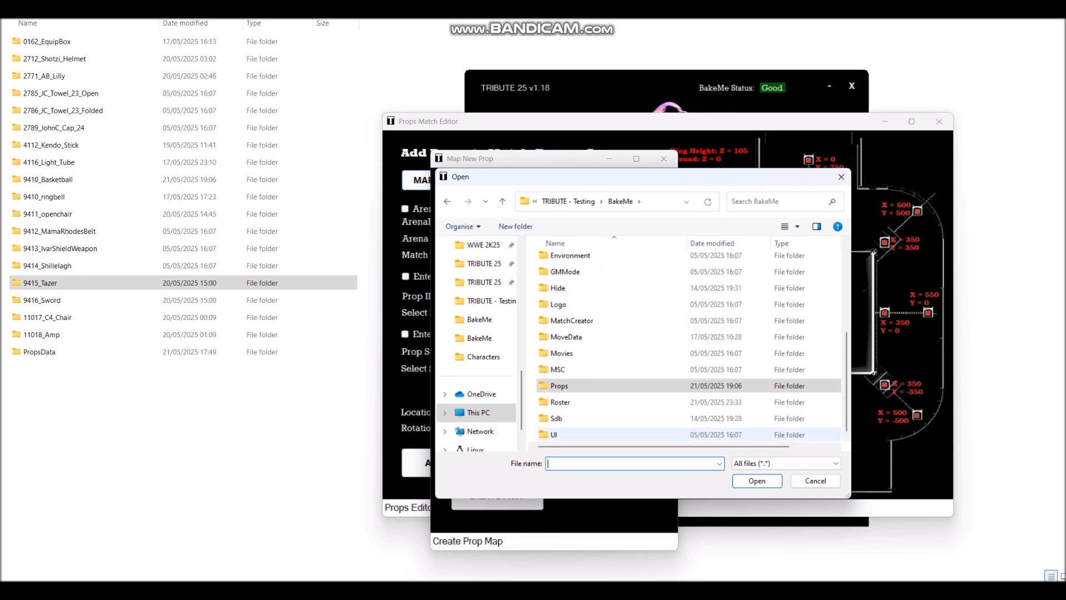
{"action": "double_click", "coordinate": [572, 434]}
{"action": "left_click", "coordinate": [572, 293]}
{"action": "double_click", "coordinate": [572, 294]}
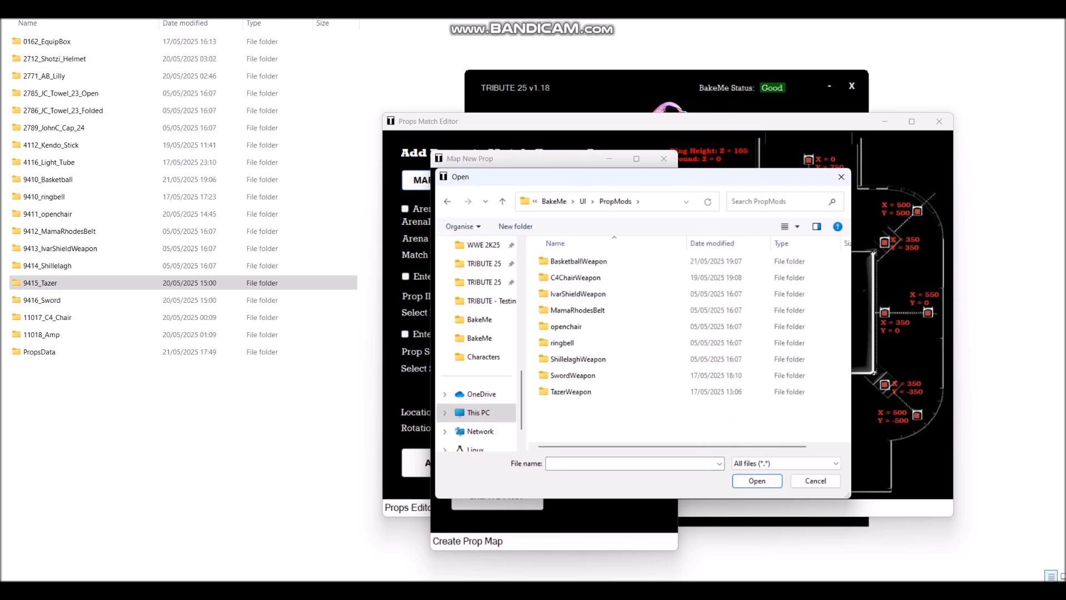
{"action": "double_click", "coordinate": [572, 392]}
{"action": "left_click", "coordinate": [567, 273]}
{"action": "left_click", "coordinate": [756, 481]}
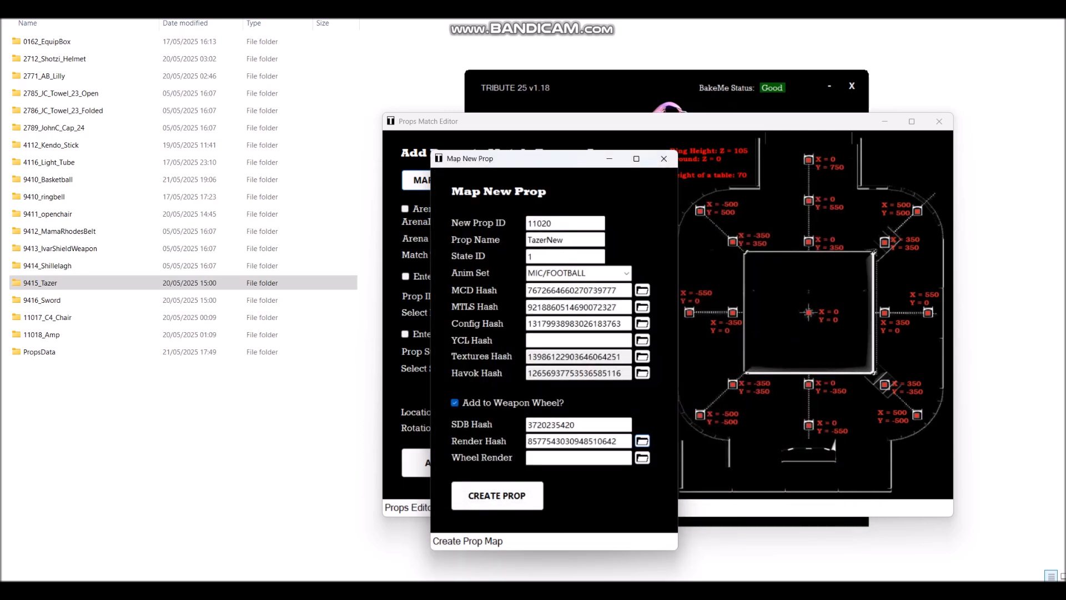
- Fill the Wheel Render hash from tazer_wheel.dds, then create the prop and close the mapping window
{"action": "left_click", "coordinate": [643, 458]}
{"action": "left_click", "coordinate": [630, 273]}
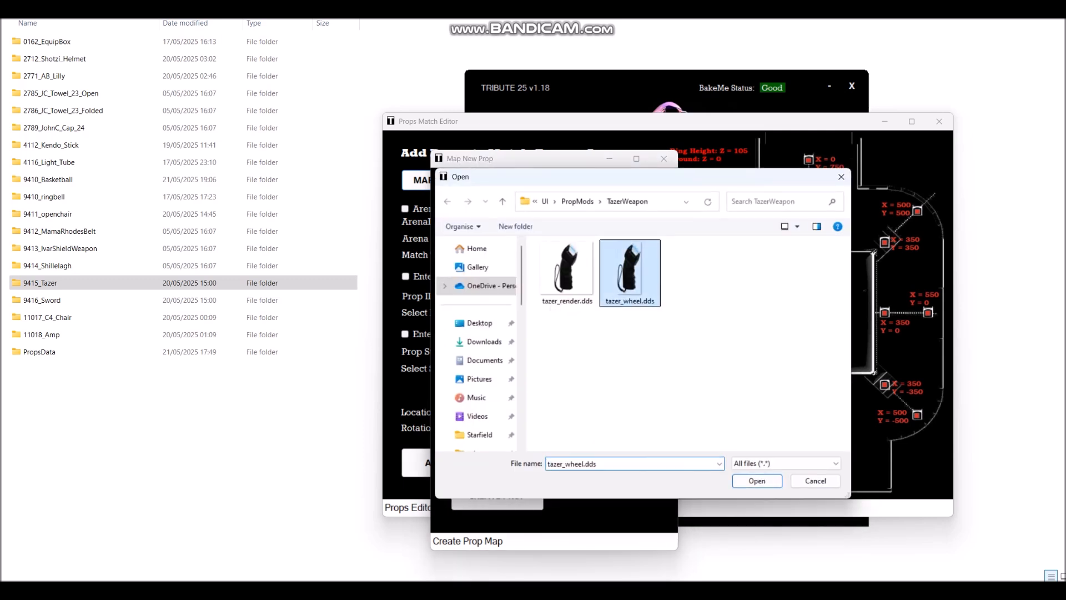
{"action": "left_click", "coordinate": [756, 481]}
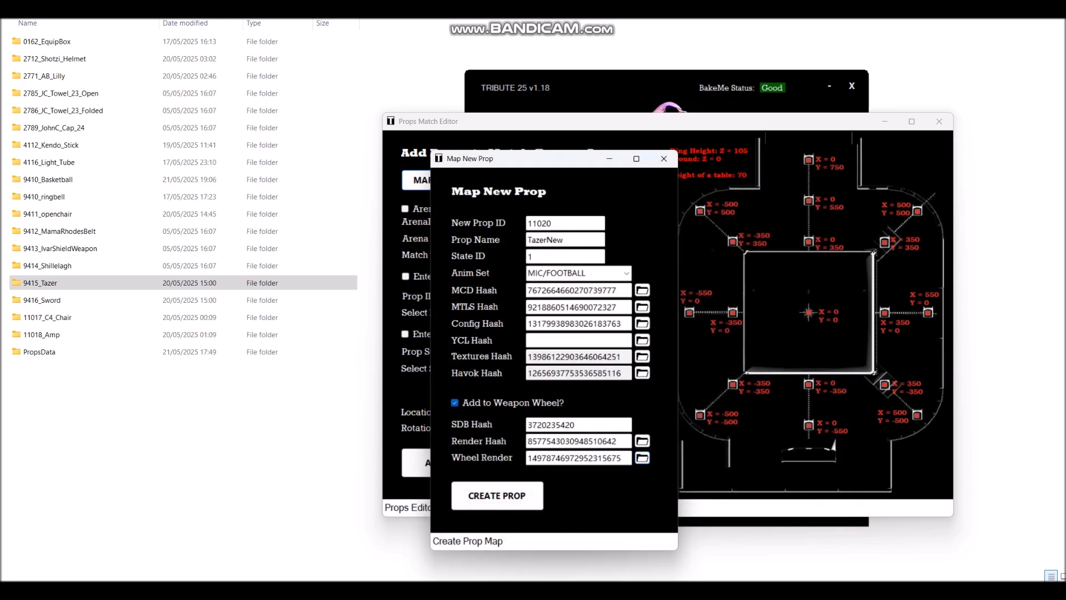
{"action": "left_click", "coordinate": [497, 495]}
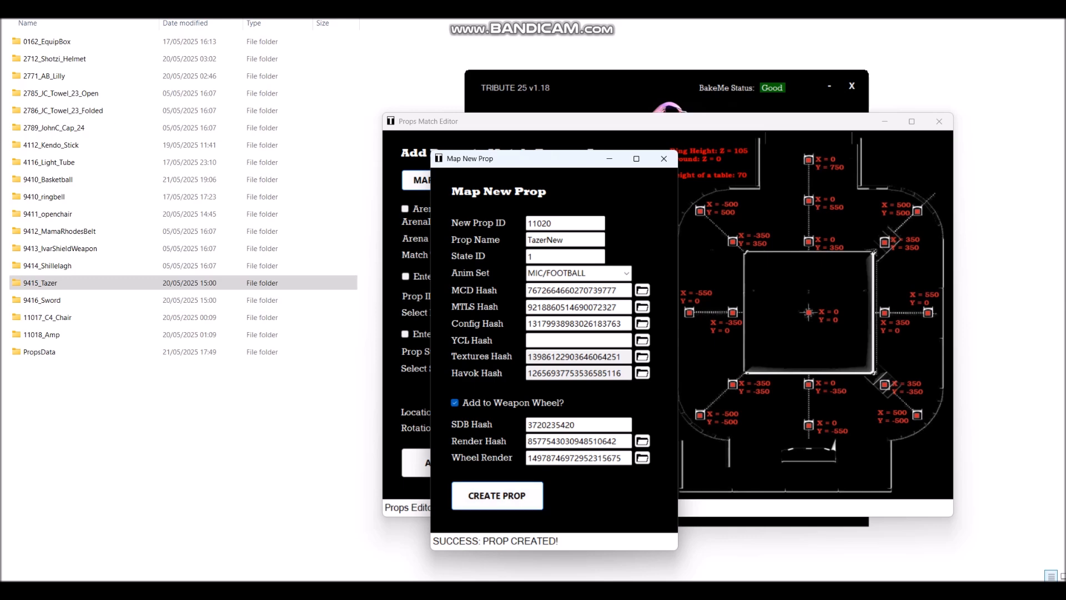
{"action": "left_click", "coordinate": [663, 158]}
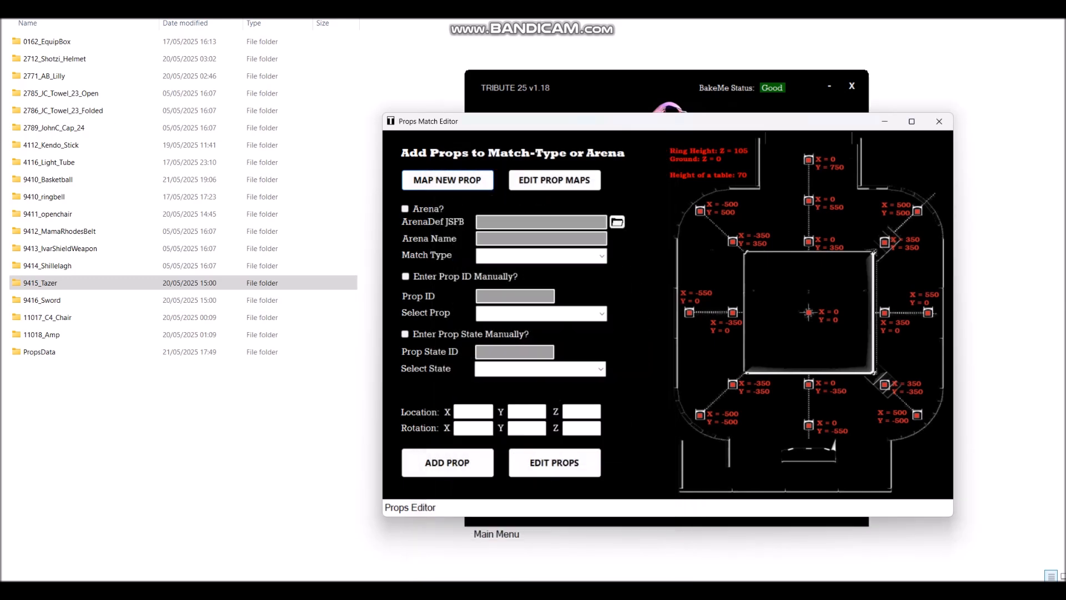
- Load the asset maps in the prop map editor and open the 11020 TazerNew entry for editing
{"action": "left_click", "coordinate": [554, 180]}
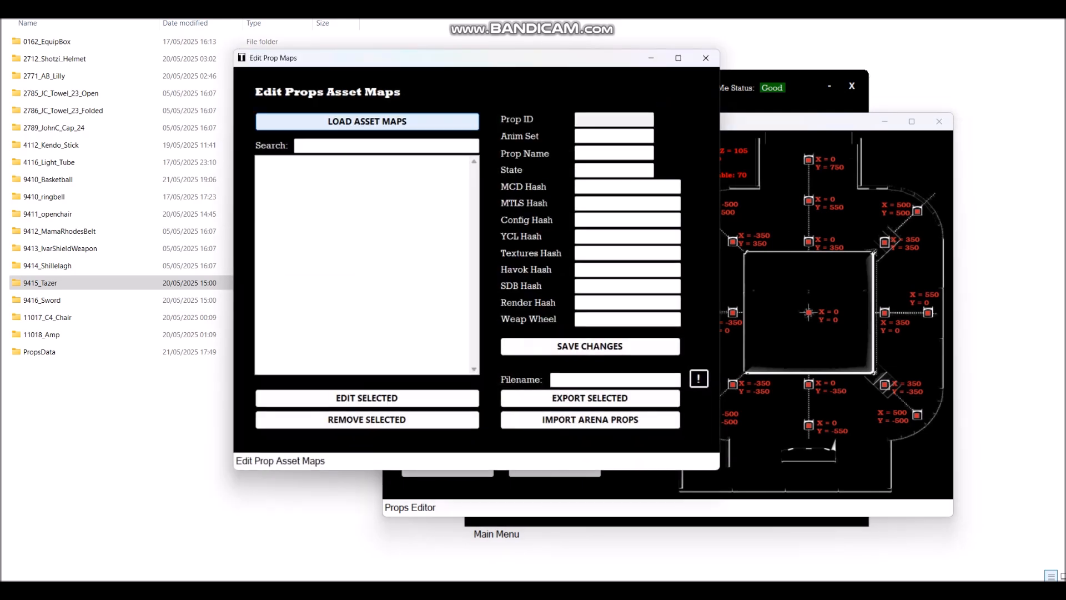
{"action": "left_click", "coordinate": [367, 121]}
{"action": "left_click_drag", "start_coordinate": [474, 171], "coordinate": [473, 366]}
{"action": "left_click", "coordinate": [310, 369]}
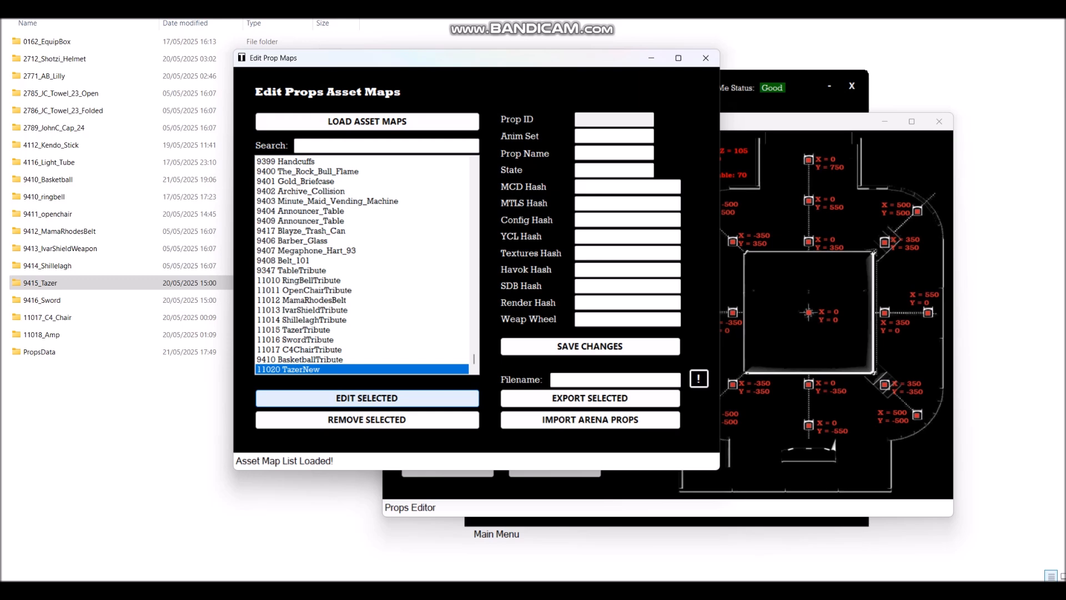
{"action": "left_click", "coordinate": [367, 398]}
{"action": "left_click_drag", "start_coordinate": [542, 60], "coordinate": [560, 138]}
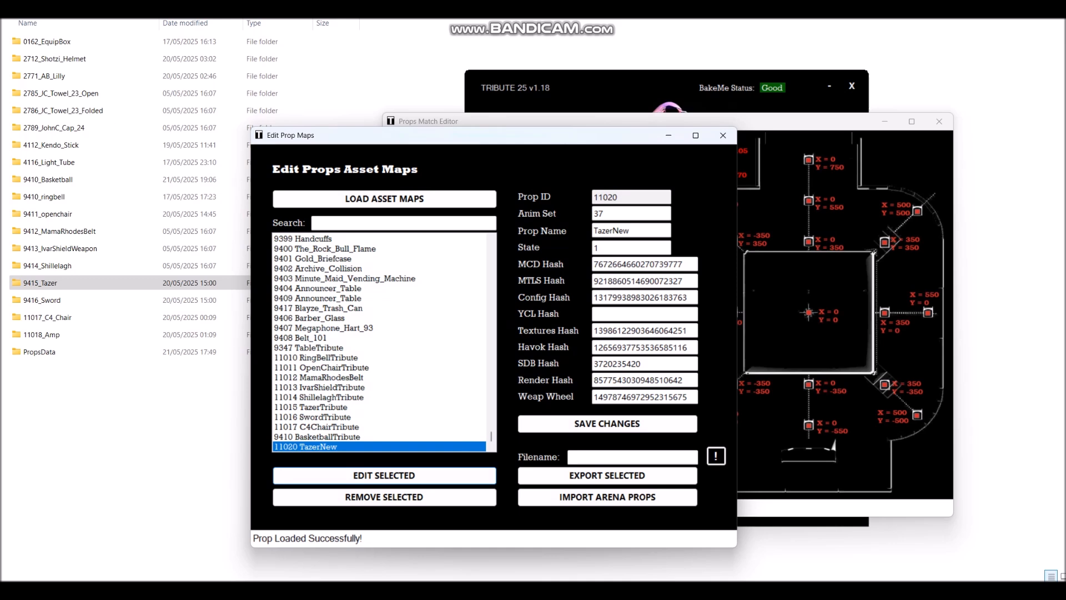
- Examine the Anim Set value of the TazerNew prop map
{"action": "double_click", "coordinate": [601, 214]}
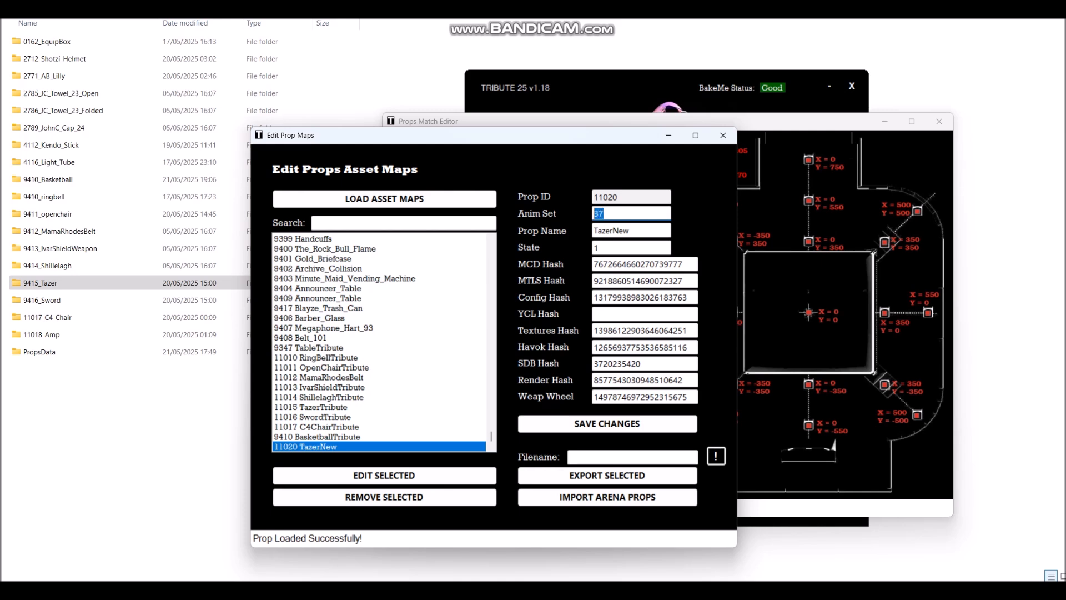
{"action": "left_click_drag", "start_coordinate": [539, 143], "coordinate": [571, 150]}
{"action": "left_click", "coordinate": [642, 220]}
{"action": "left_click_drag", "start_coordinate": [641, 220], "coordinate": [625, 220]}
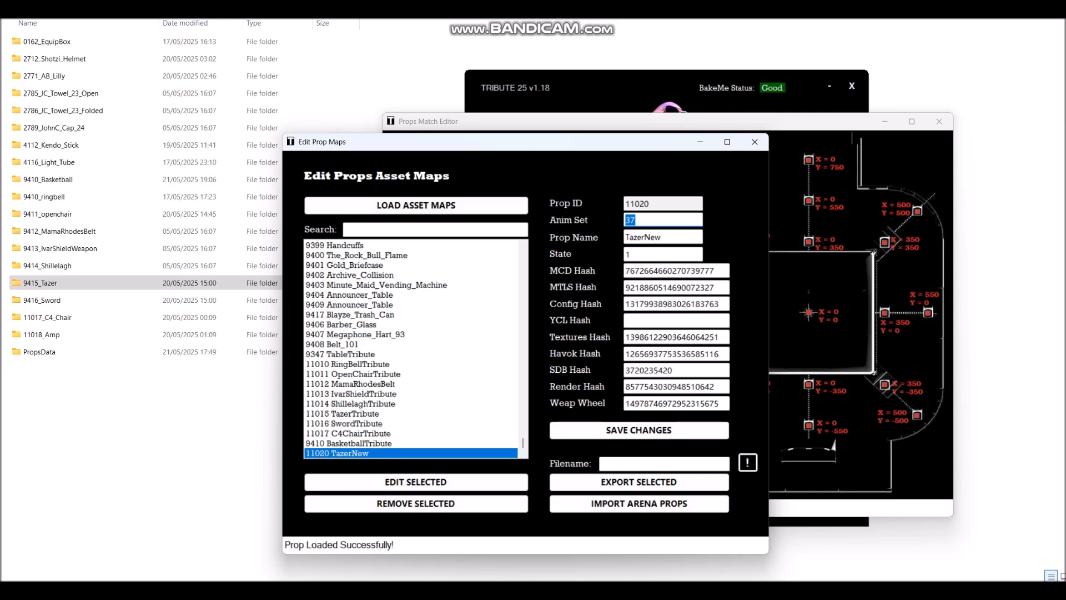
{"action": "left_click", "coordinate": [639, 220]}
- Search the prop maps for "tab" and load the 5 table entry to examine its Anim Set value
{"action": "left_click", "coordinate": [400, 229]}
{"action": "type", "text": "tab"}
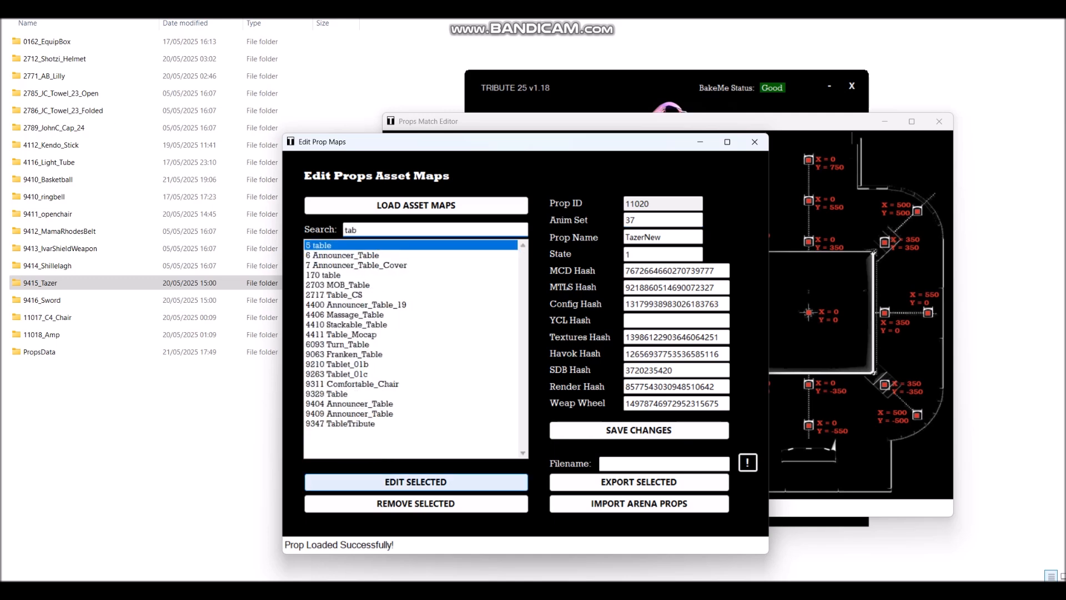
{"action": "left_click", "coordinate": [416, 482]}
{"action": "double_click", "coordinate": [628, 220]}
{"action": "double_click", "coordinate": [350, 230]}
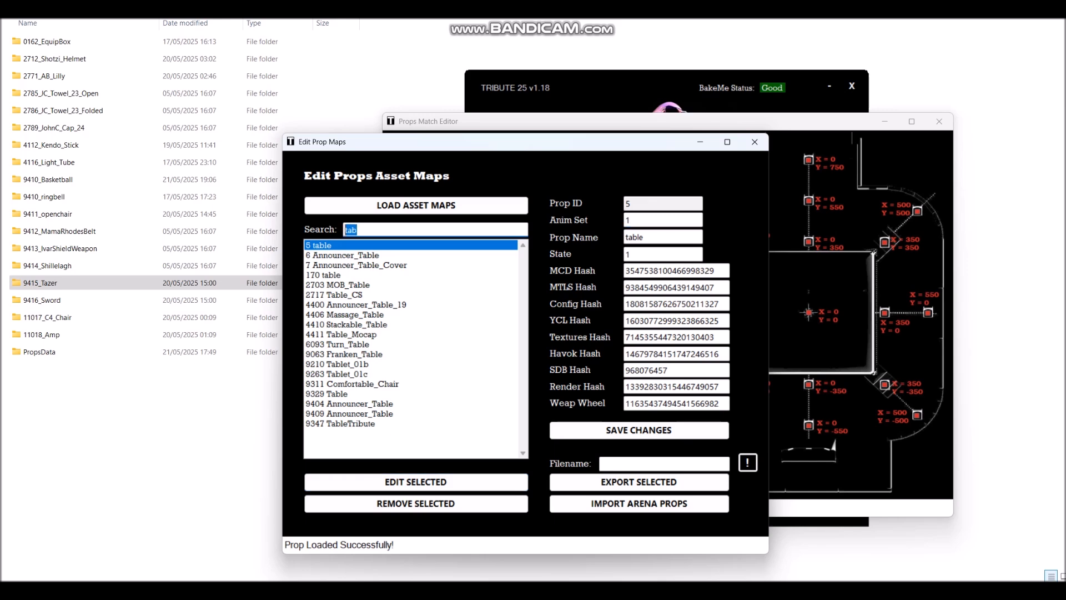
- Clear the prop map search and reload the 11020 TazerNew entry to compare its Anim Set value
{"action": "key", "text": "BackSpace"}
{"action": "scroll", "coordinate": [411, 350], "scroll_direction": "down", "scroll_amount": 15}
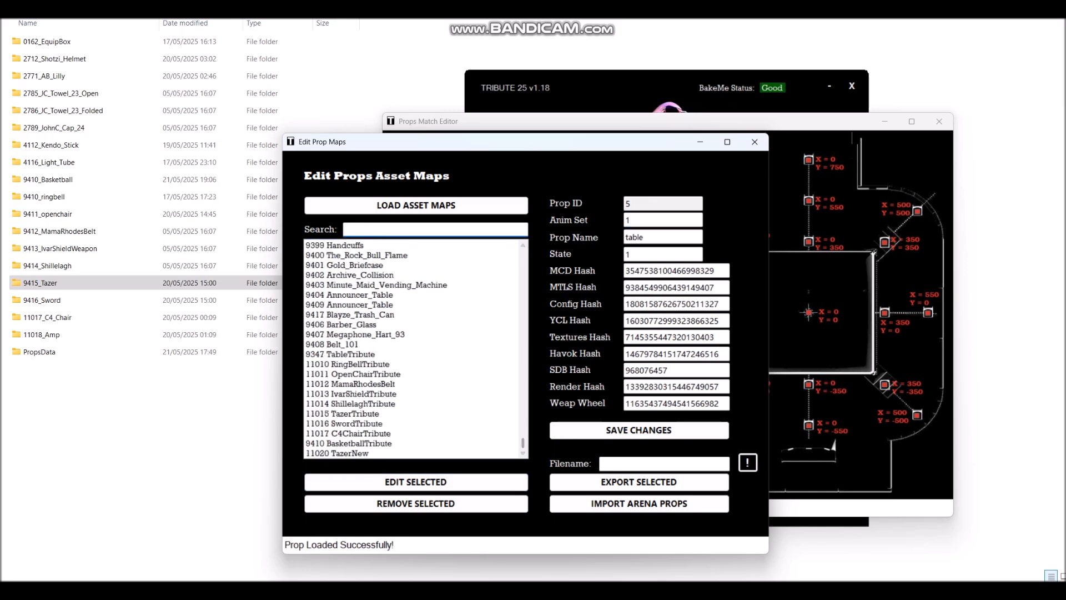
{"action": "left_click", "coordinate": [336, 453]}
{"action": "left_click", "coordinate": [415, 482]}
{"action": "double_click", "coordinate": [630, 220]}
{"action": "left_click", "coordinate": [635, 220]}
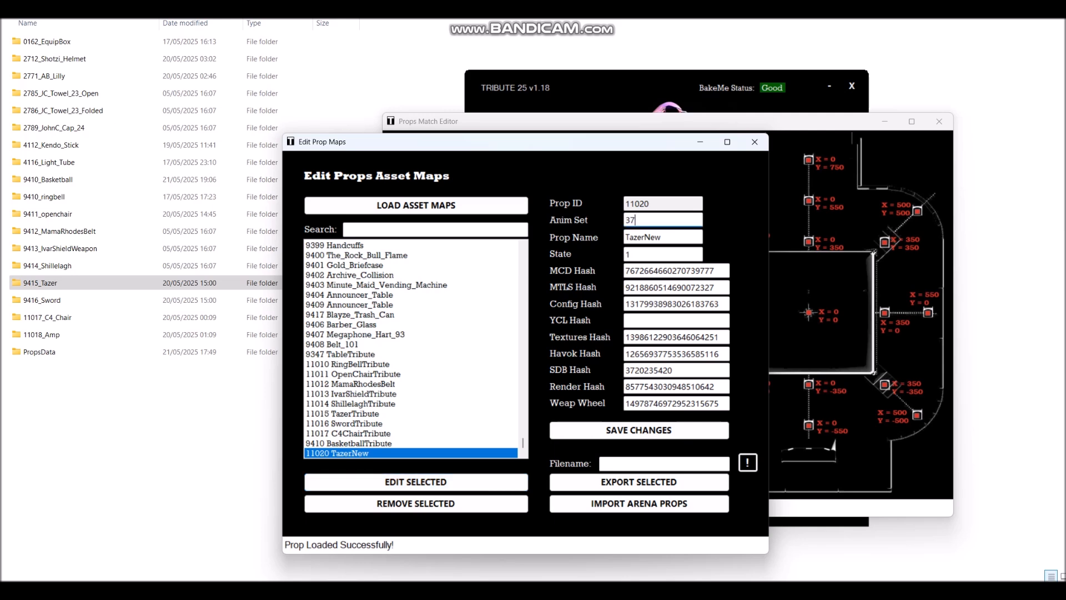
{"action": "left_click_drag", "start_coordinate": [577, 146], "coordinate": [561, 152]}
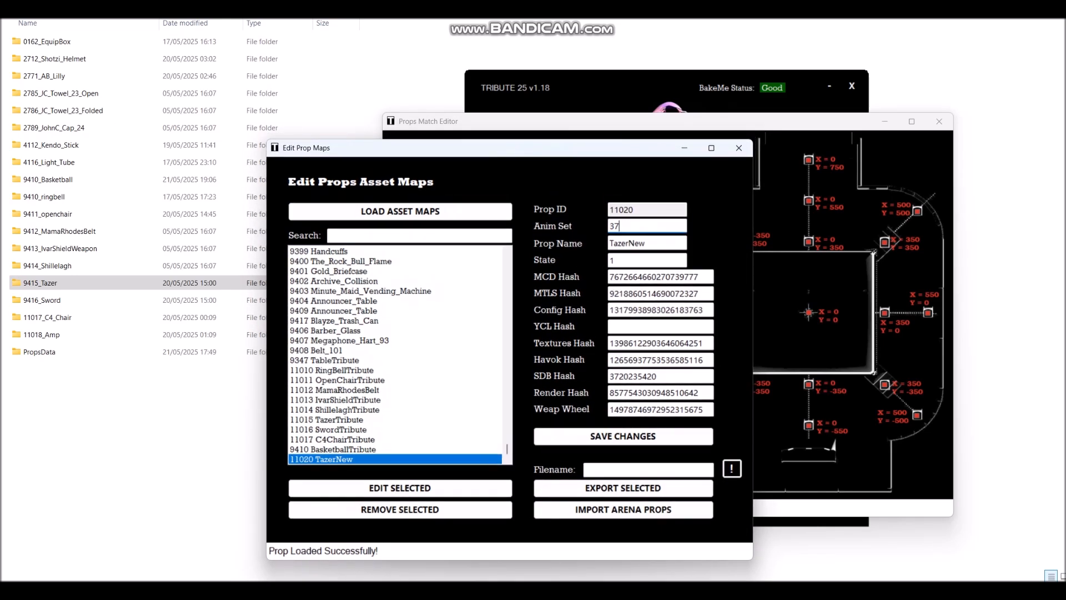